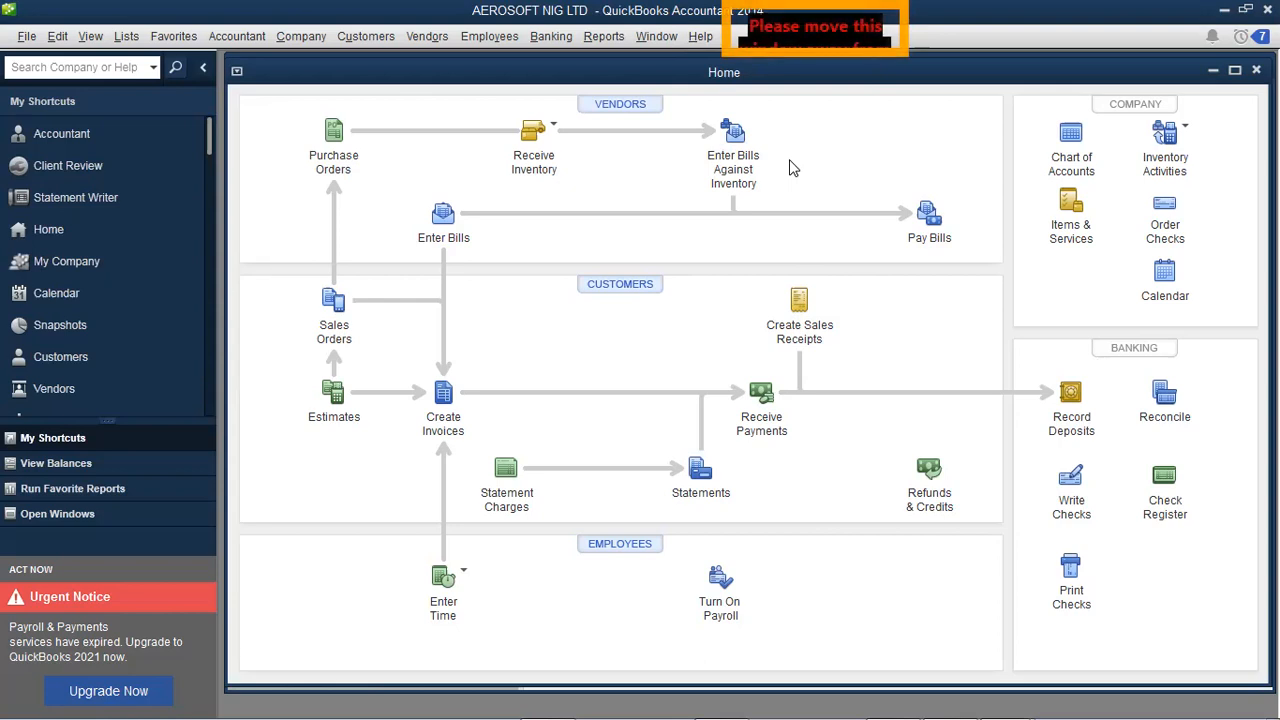
- Browse the File, Accountant, Company and Vendors menus, ending back on the File menu
left_click(25, 38)
mouse_move(130, 38)
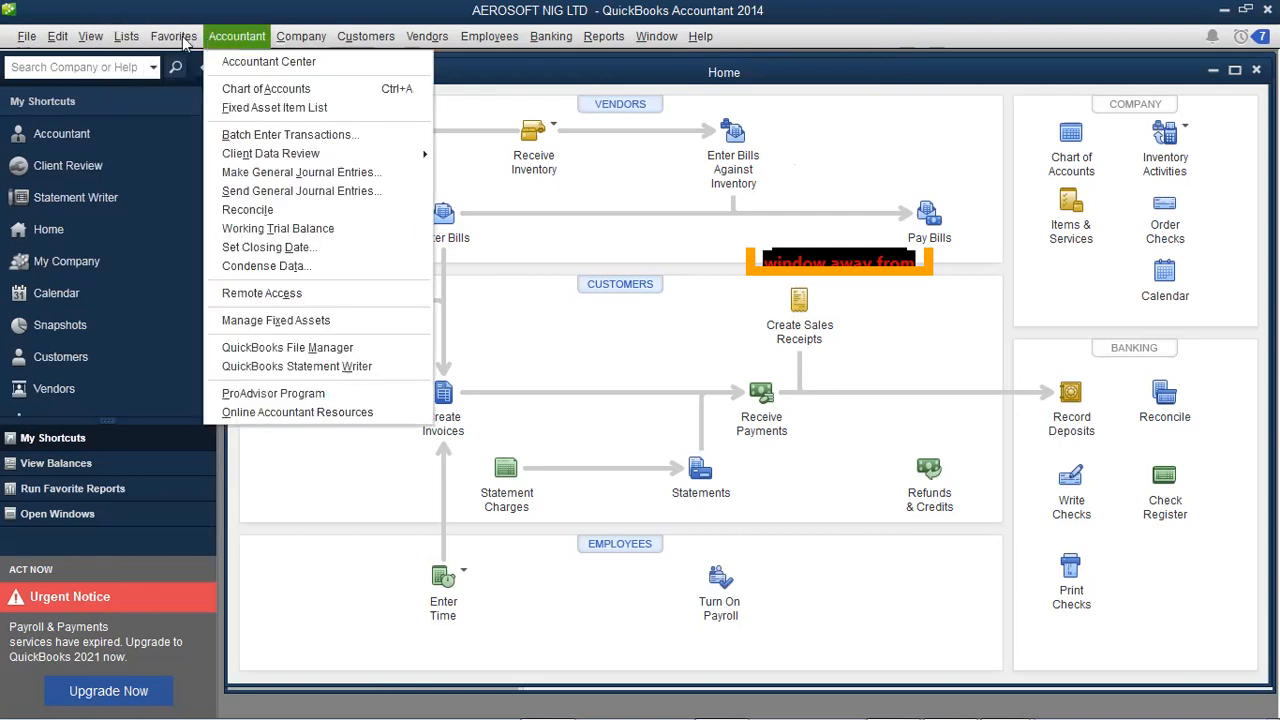
mouse_move(183, 43)
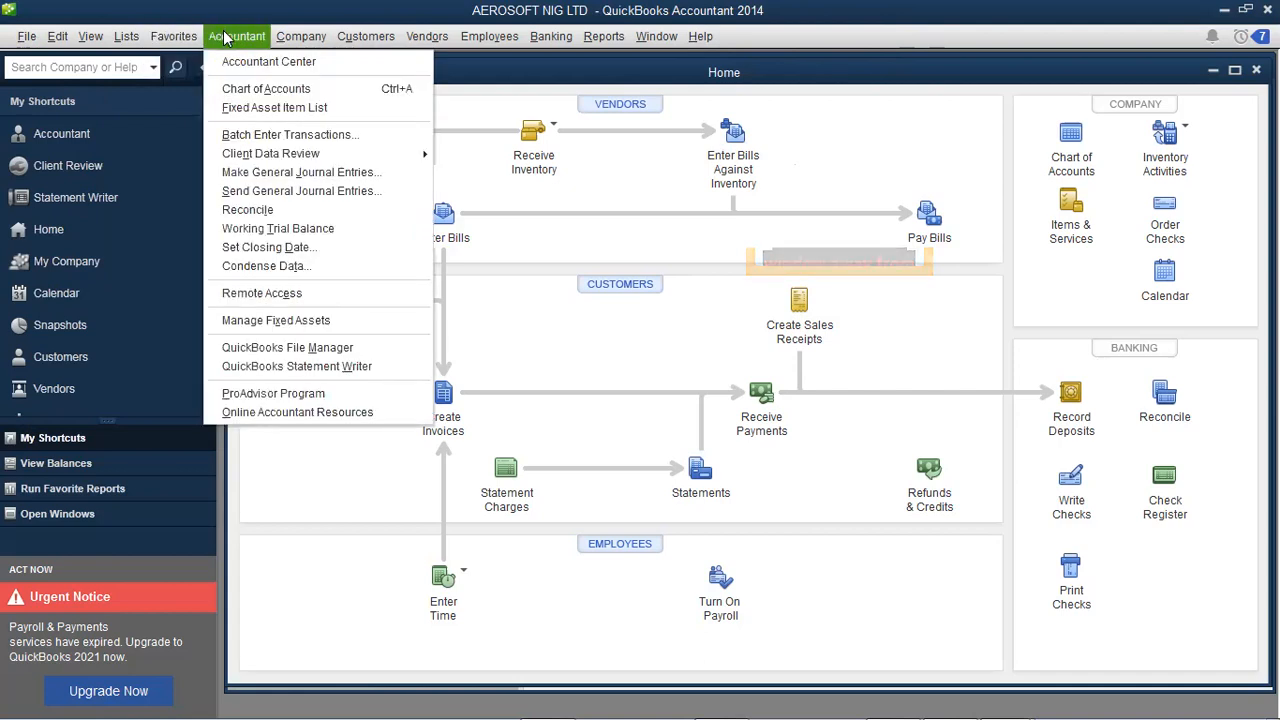
mouse_move(293, 37)
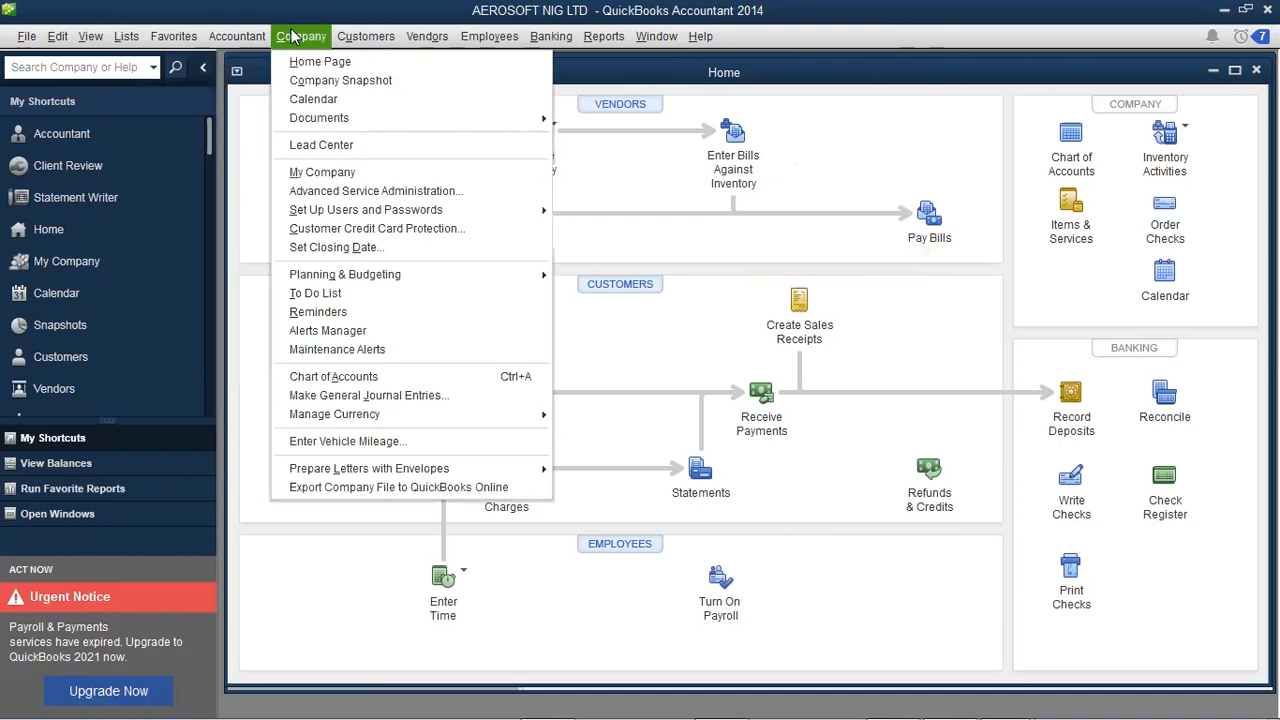
mouse_move(410, 37)
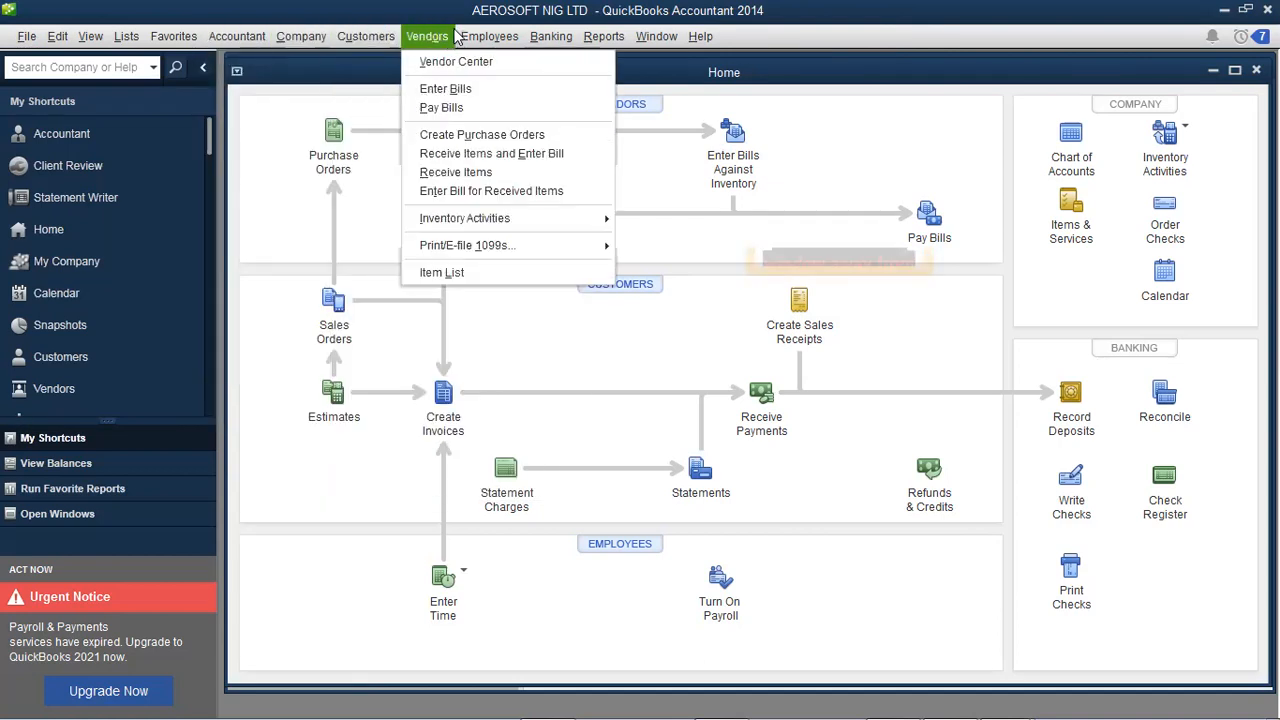
mouse_move(492, 35)
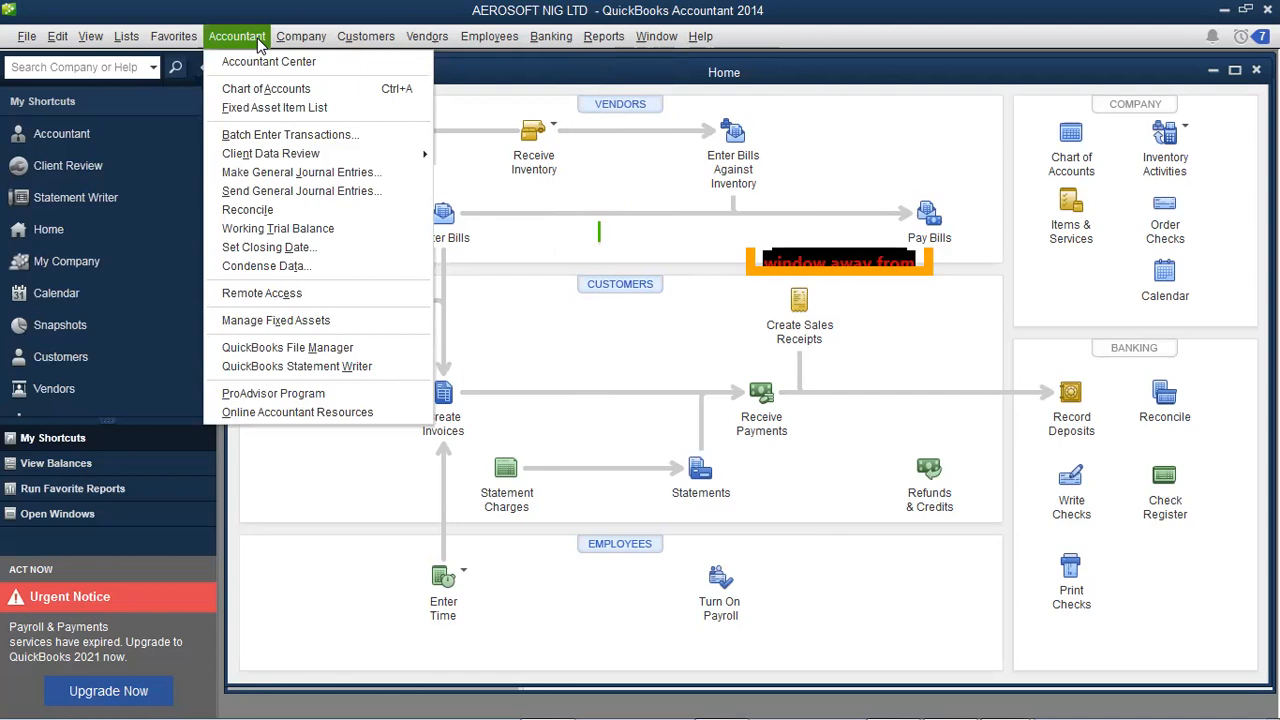
mouse_move(29, 38)
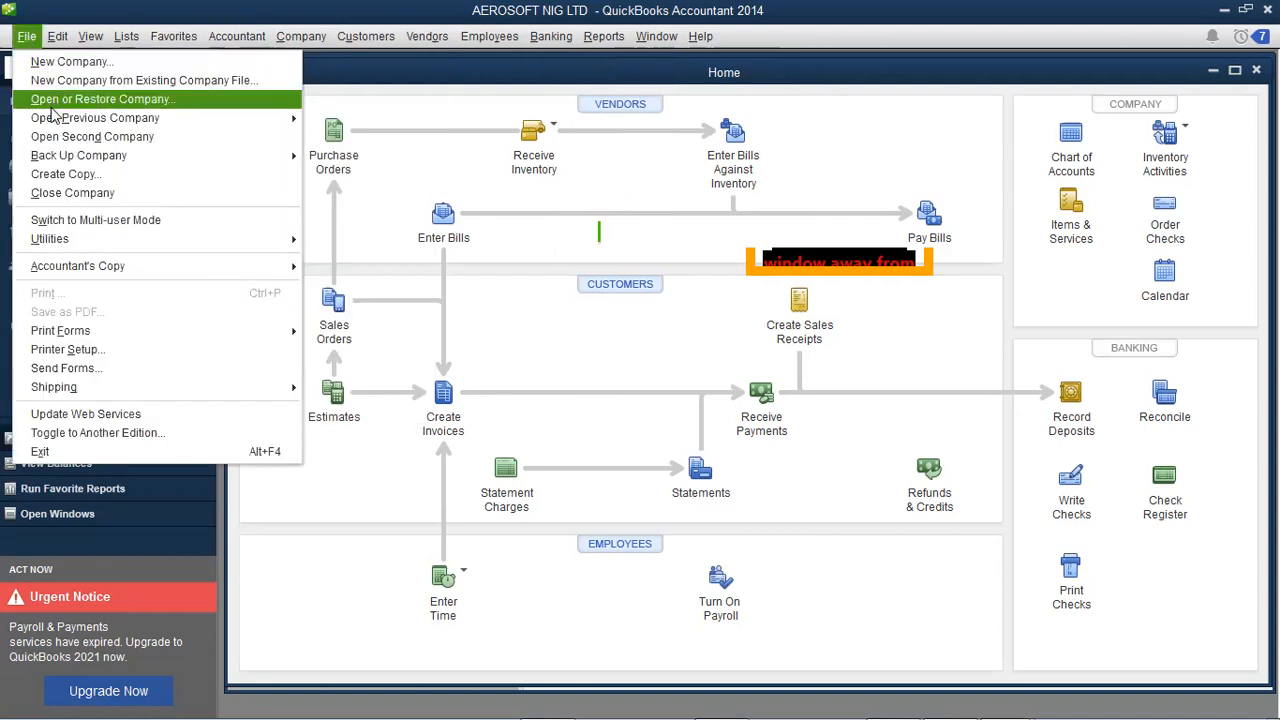
- Look through the File menu's Utilities, Accountant's Copy, Print Forms and Shipping submenus, ending on the Edit menu
mouse_move(62, 158)
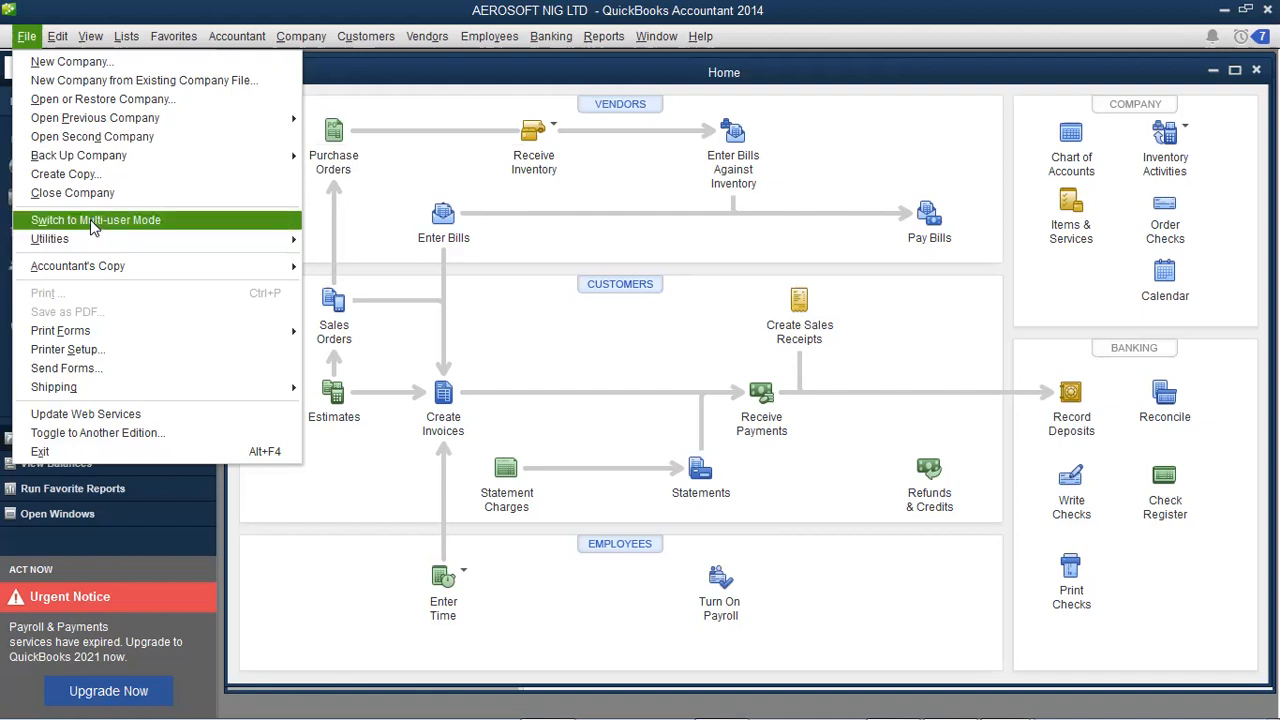
mouse_move(92, 240)
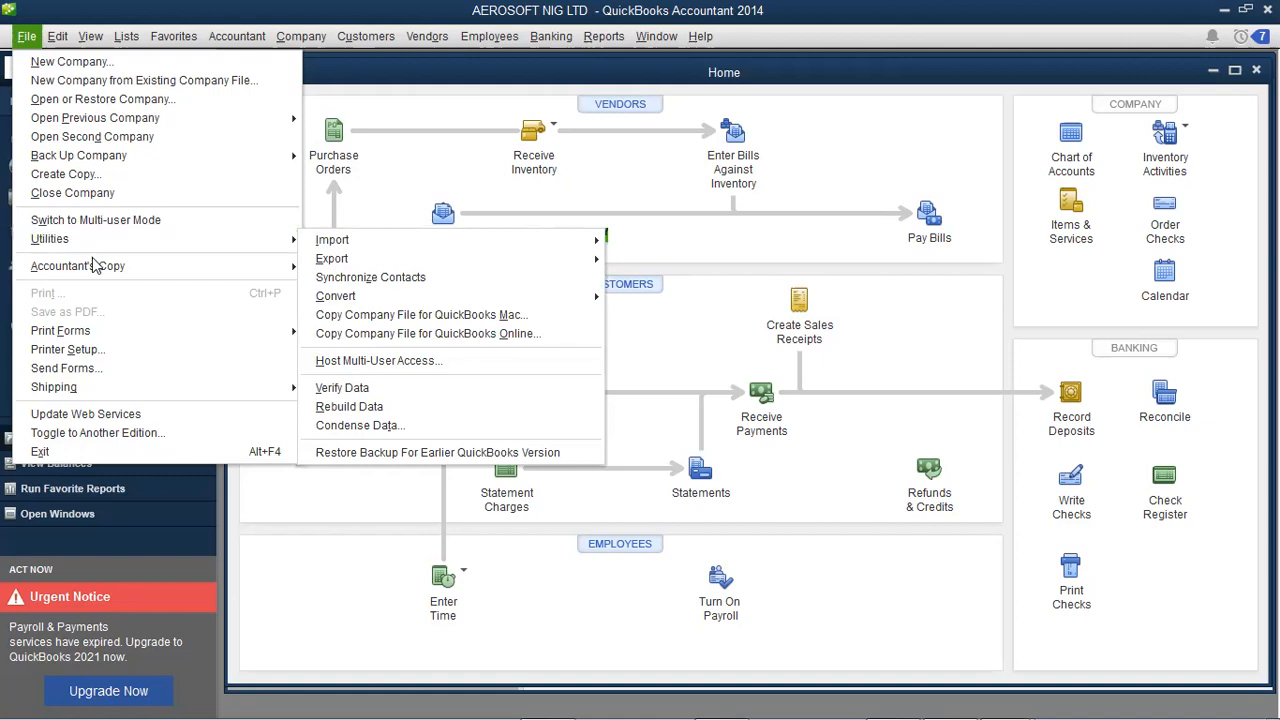
mouse_move(97, 275)
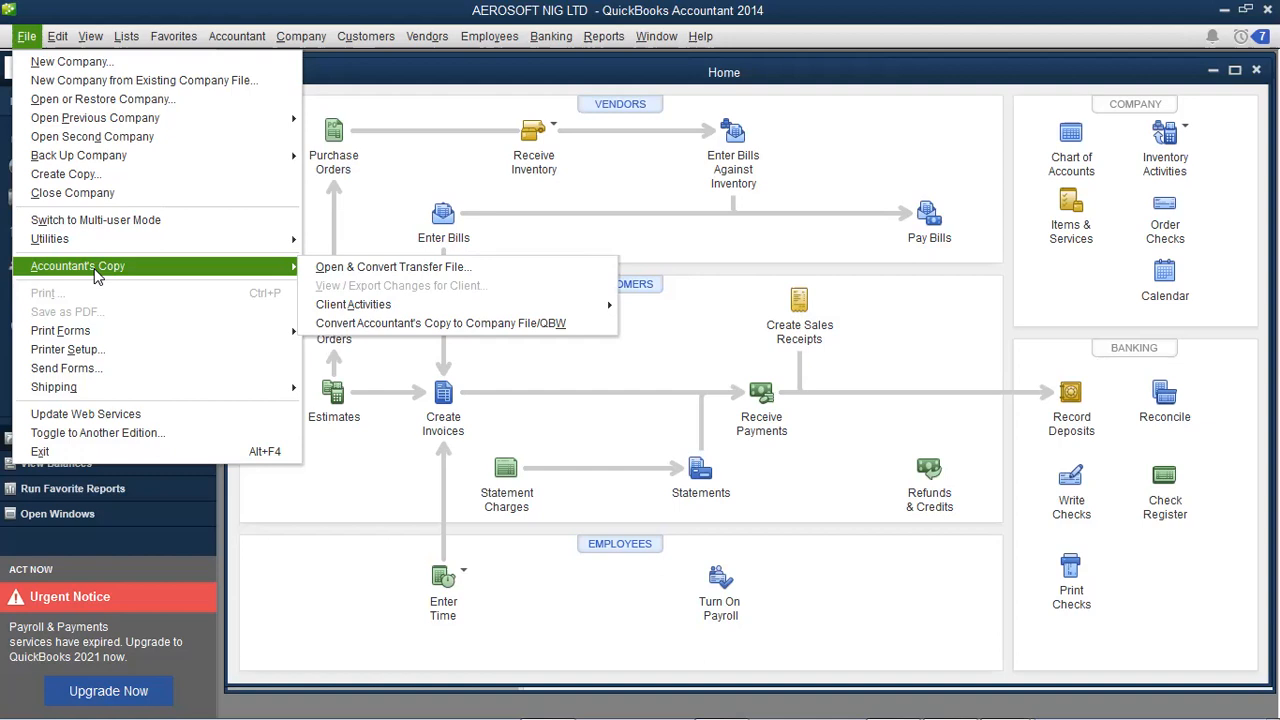
mouse_move(99, 336)
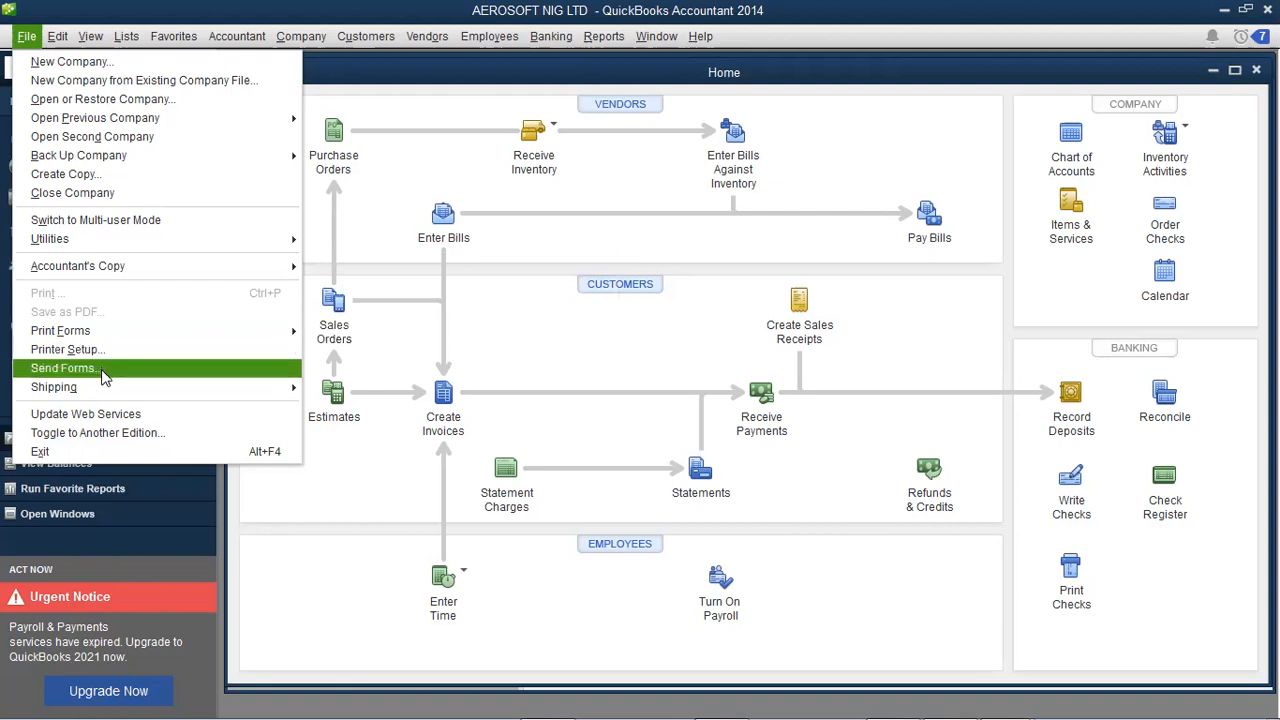
mouse_move(107, 390)
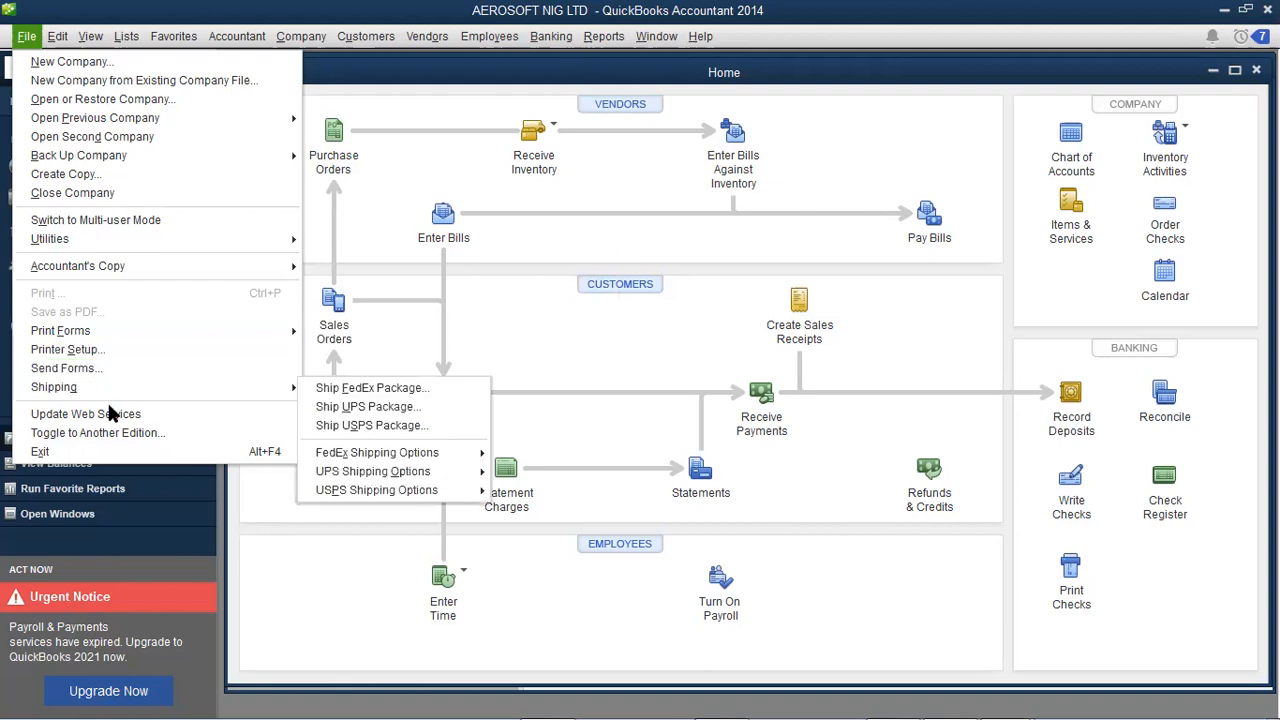
mouse_move(57, 36)
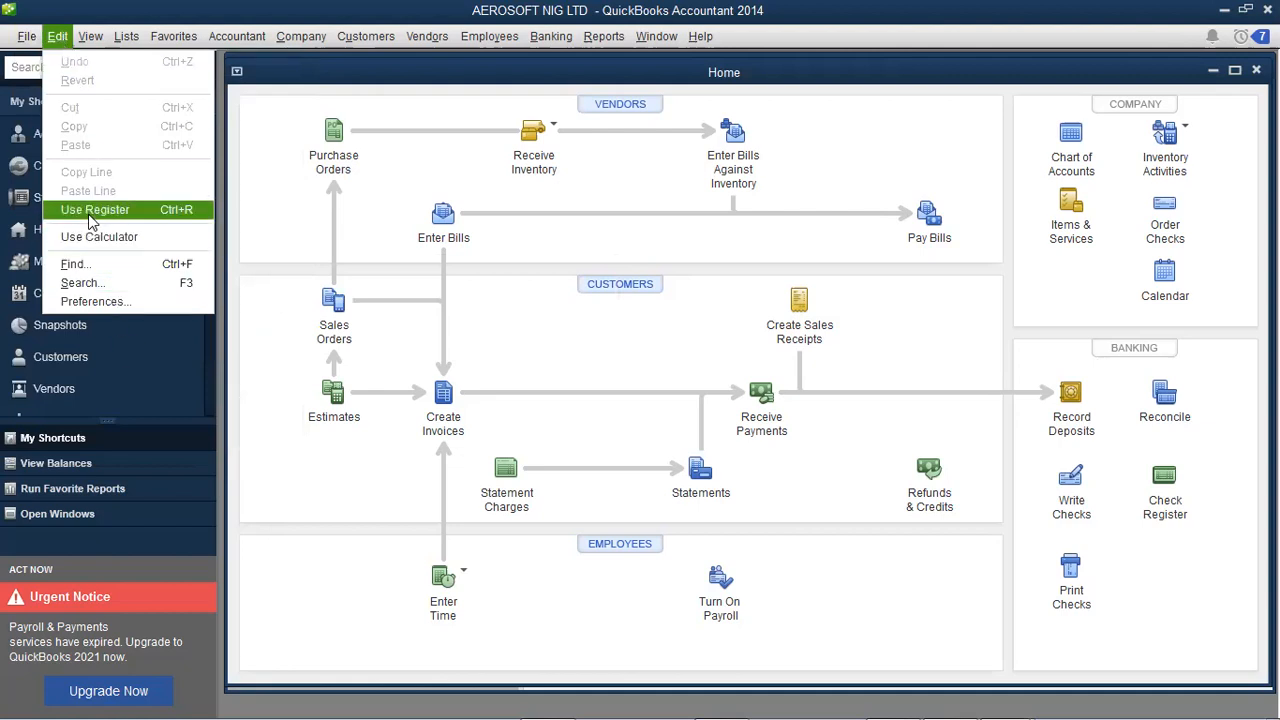
- View the General > My Preferences settings in Preferences, then close the dialog
left_click(96, 302)
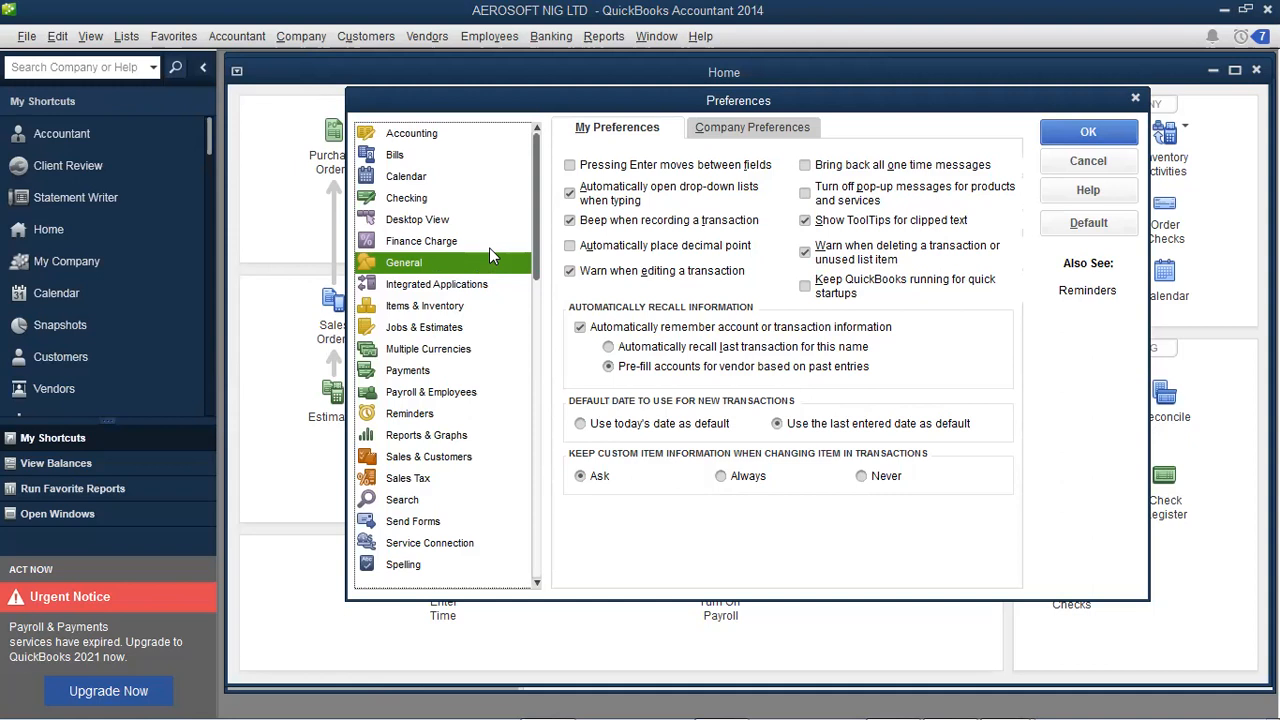
left_click(1136, 100)
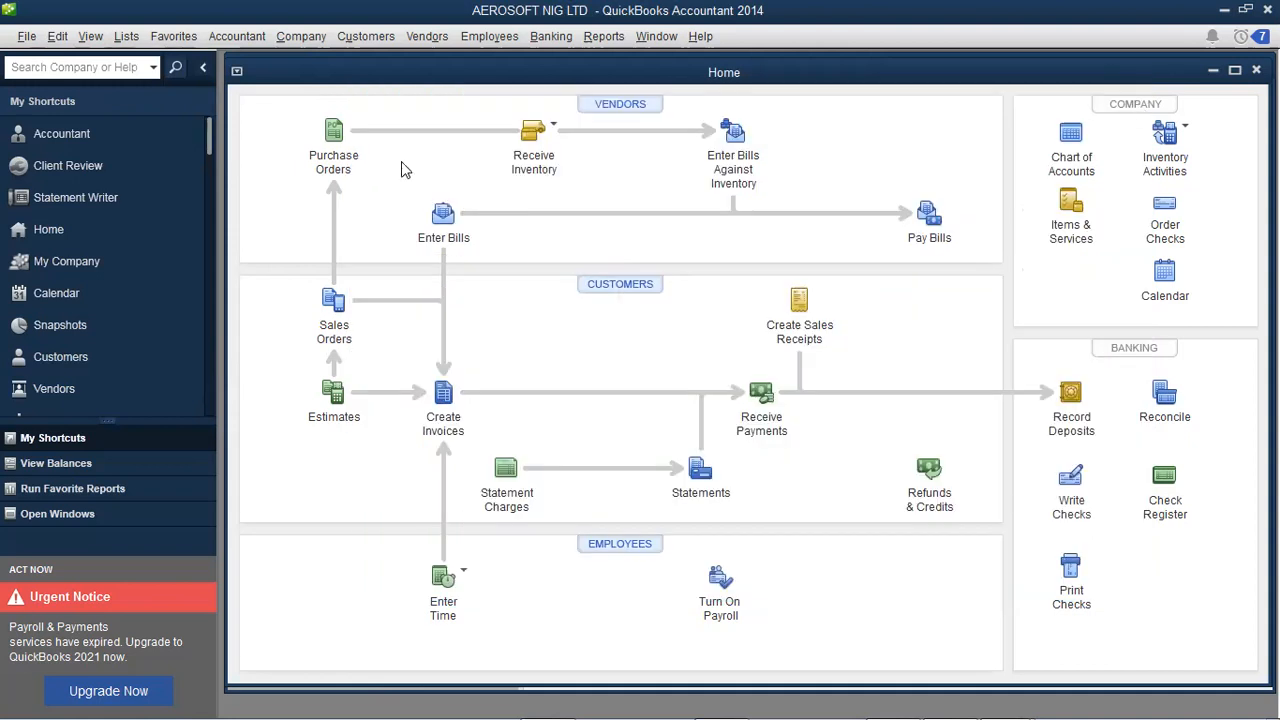
- Browse the View, Lists and Favorites menus, then the Accountant menu's Client Data Review tools
left_click(91, 37)
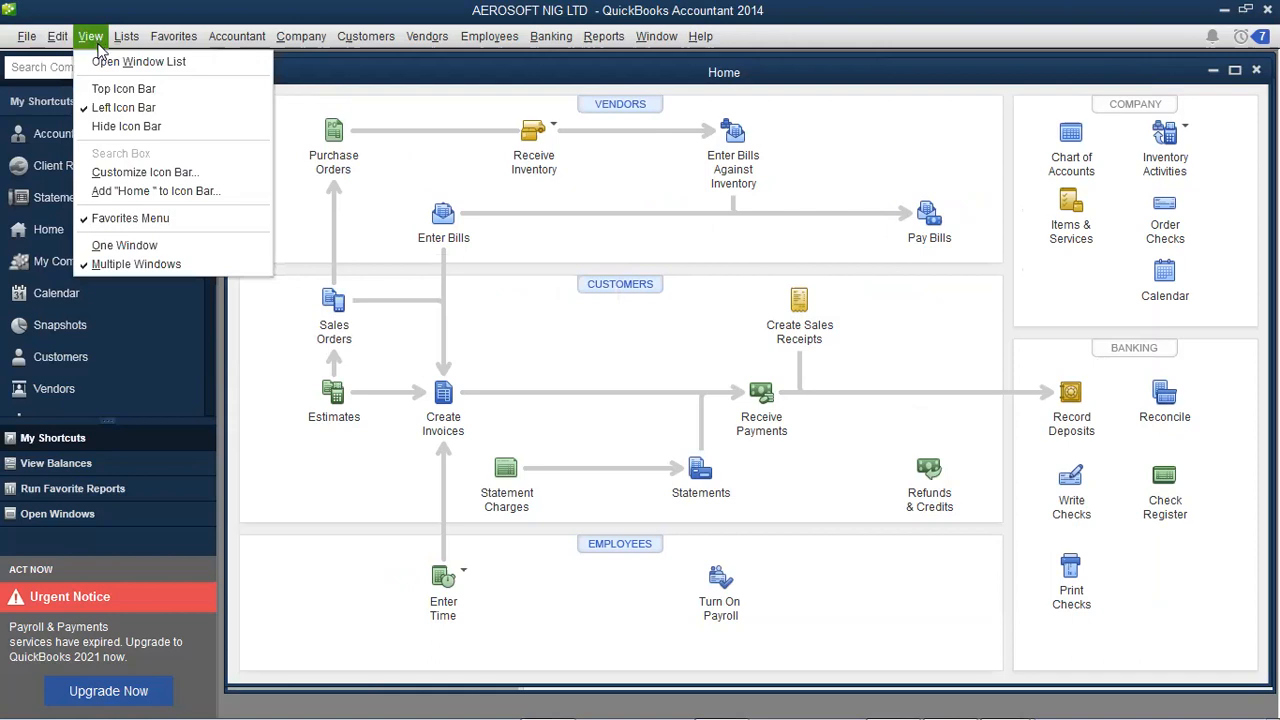
mouse_move(126, 36)
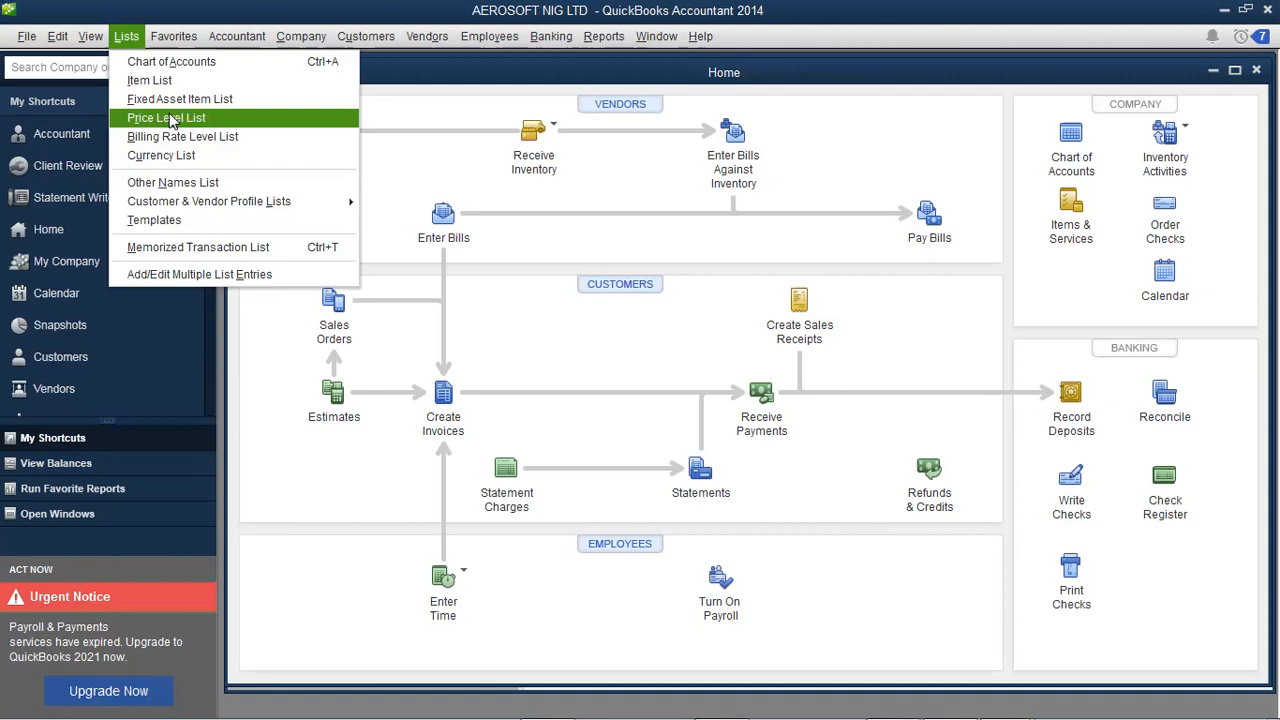
mouse_move(172, 38)
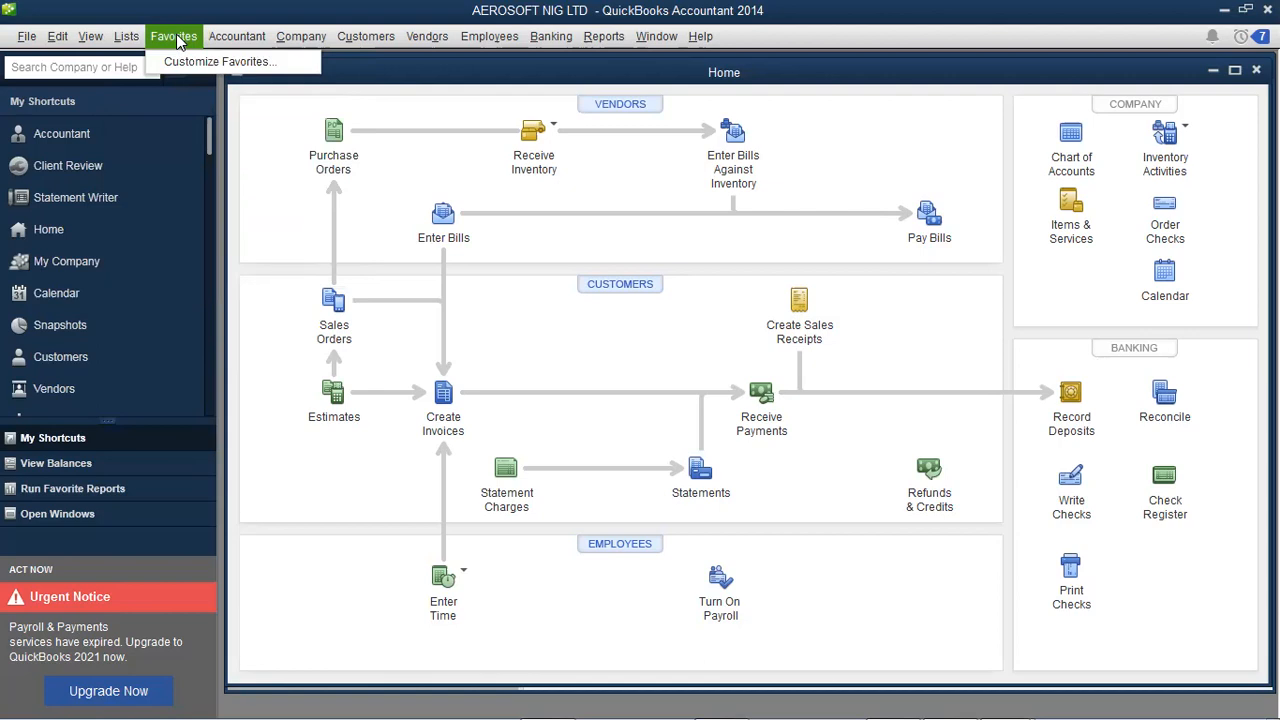
mouse_move(229, 38)
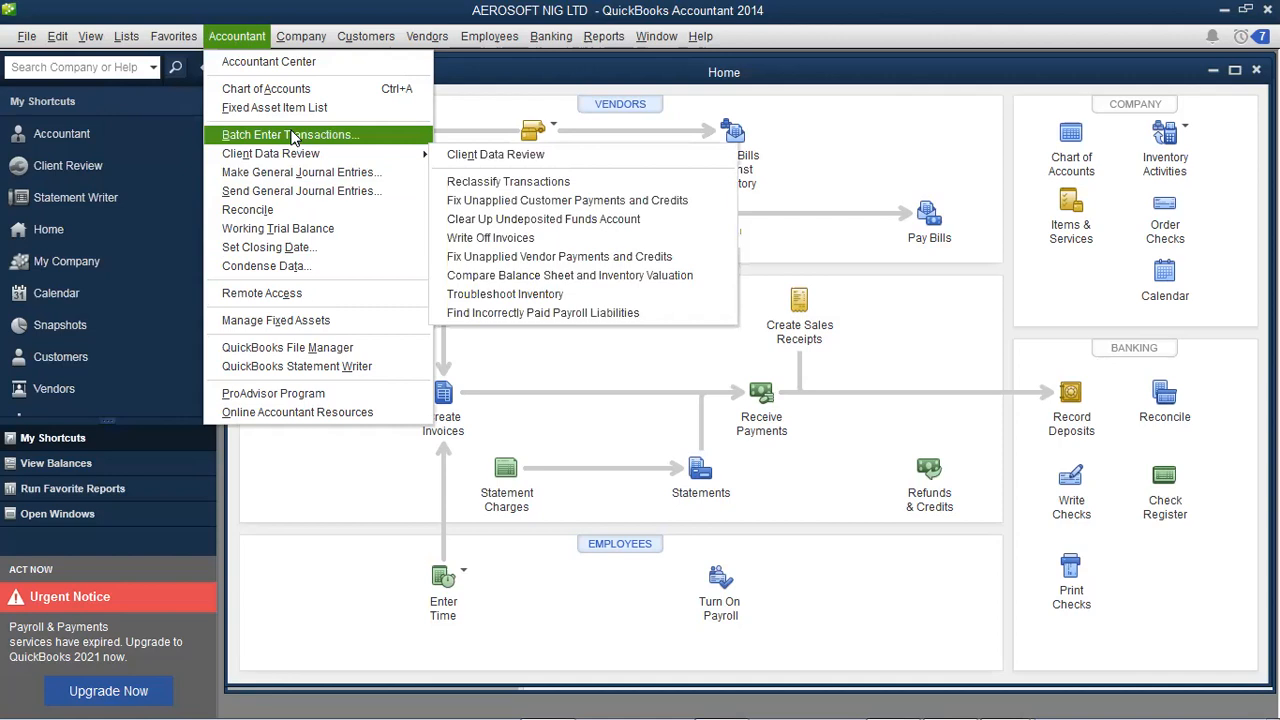
- Open the Accountant Center from the Accountant menu, review its tools, and close it
left_click(251, 44)
left_click(251, 44)
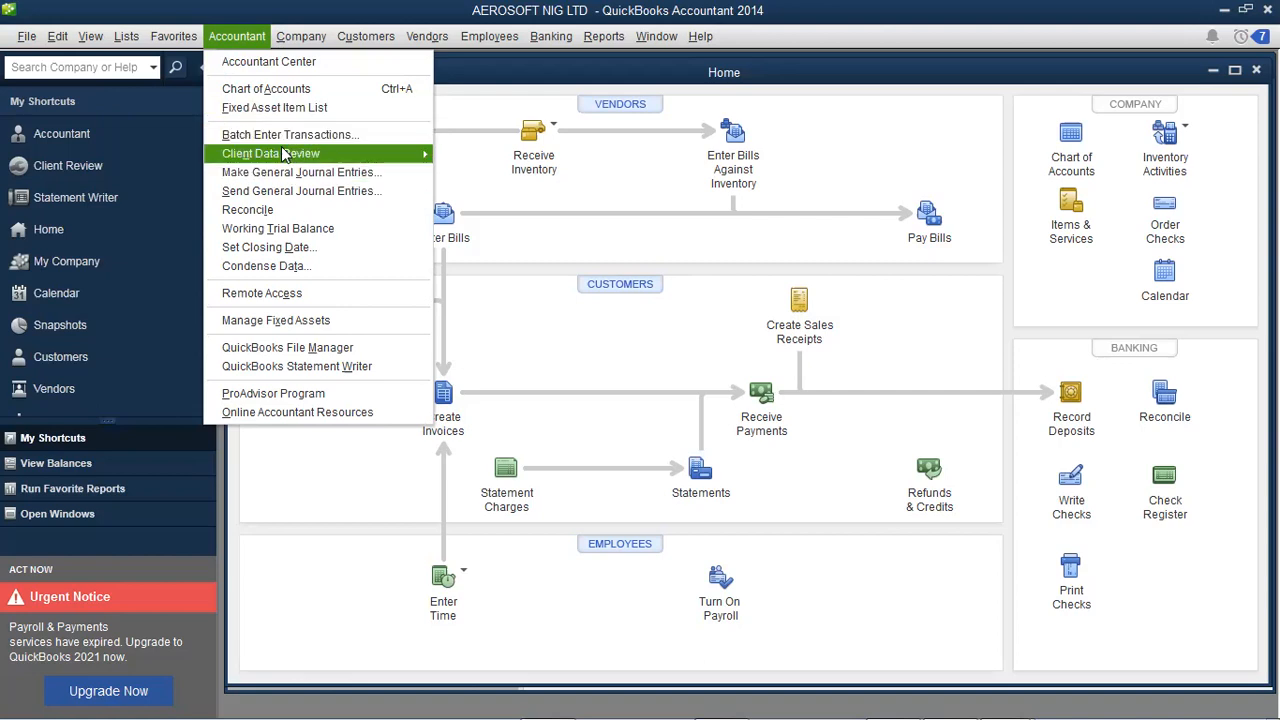
left_click(278, 76)
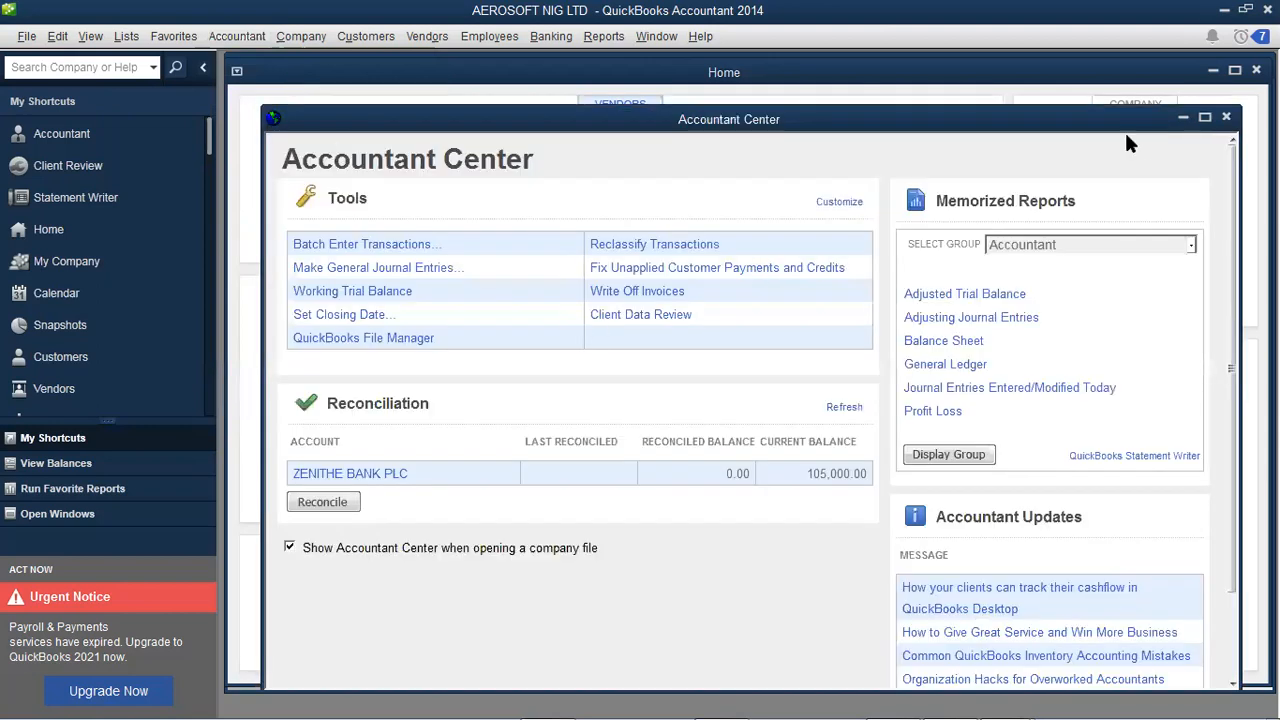
left_click(1226, 118)
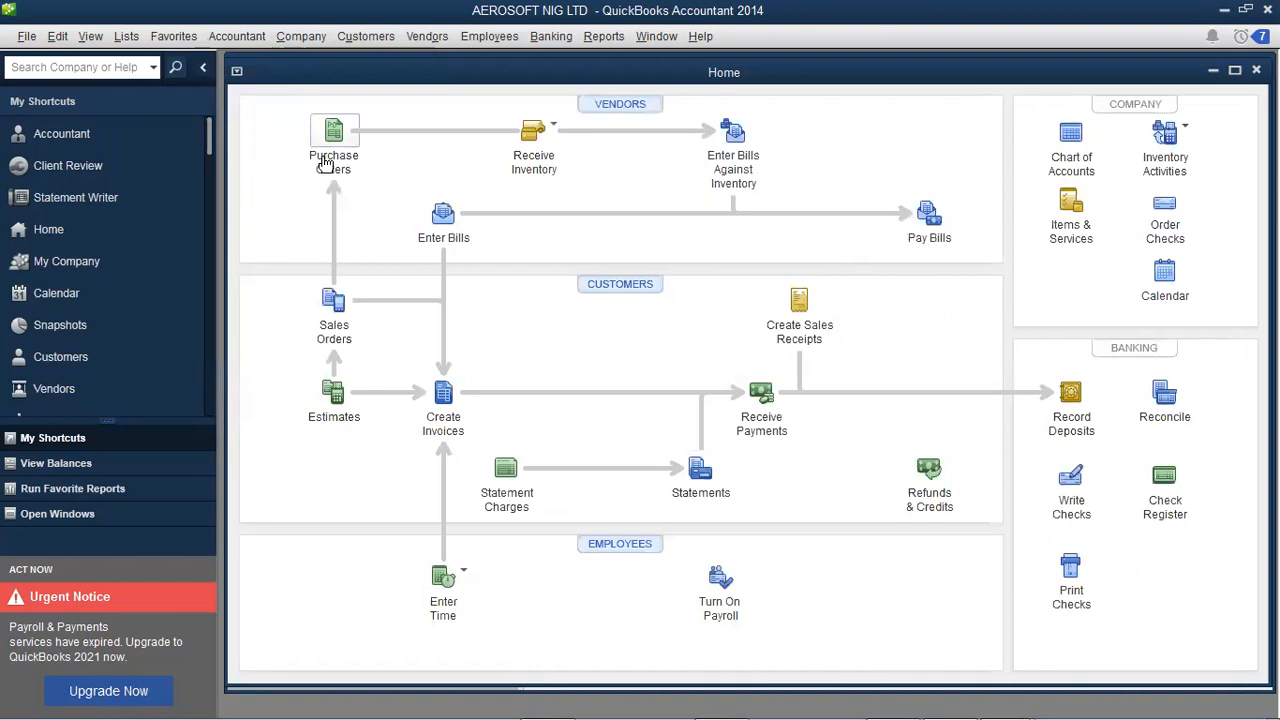
left_click(304, 38)
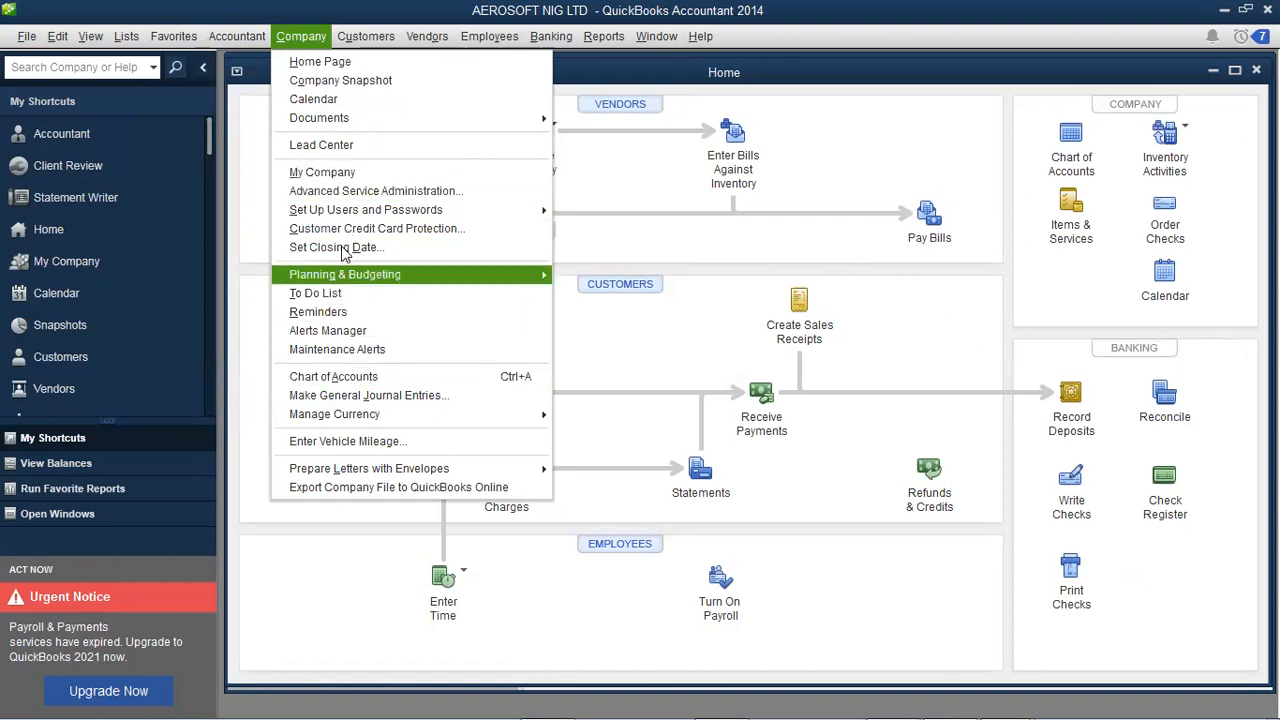
mouse_move(342, 216)
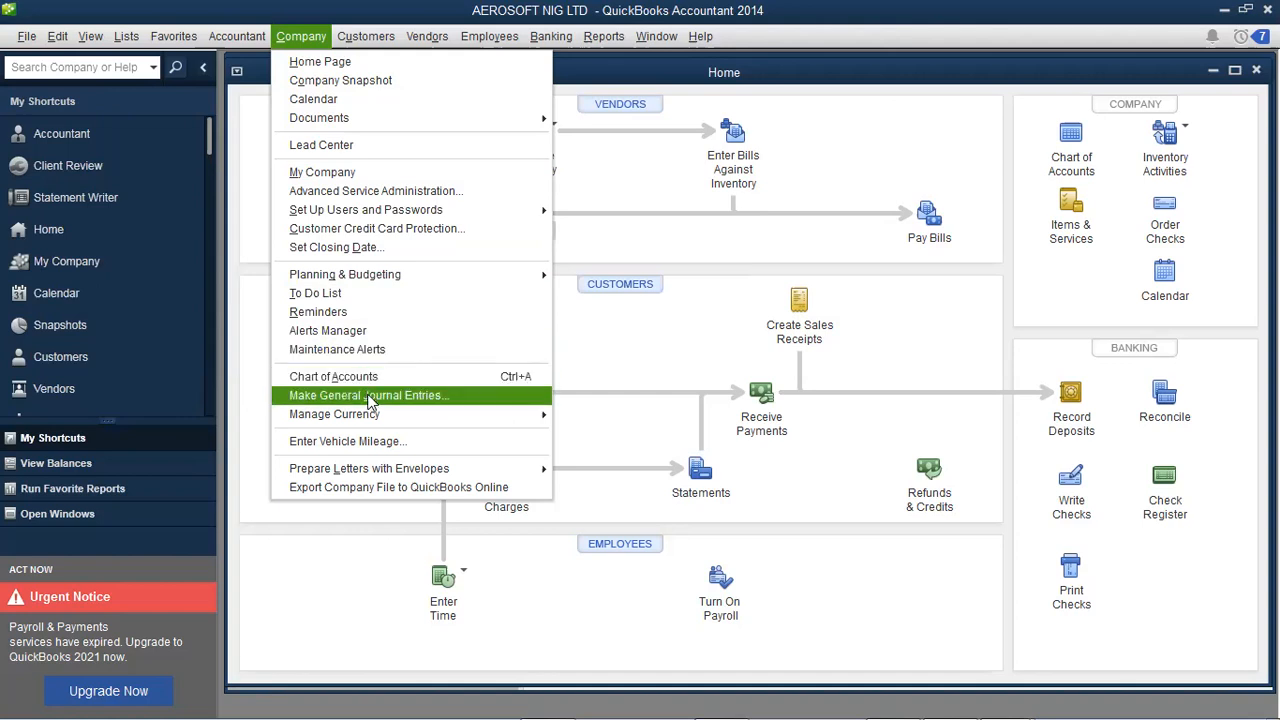
mouse_move(237, 36)
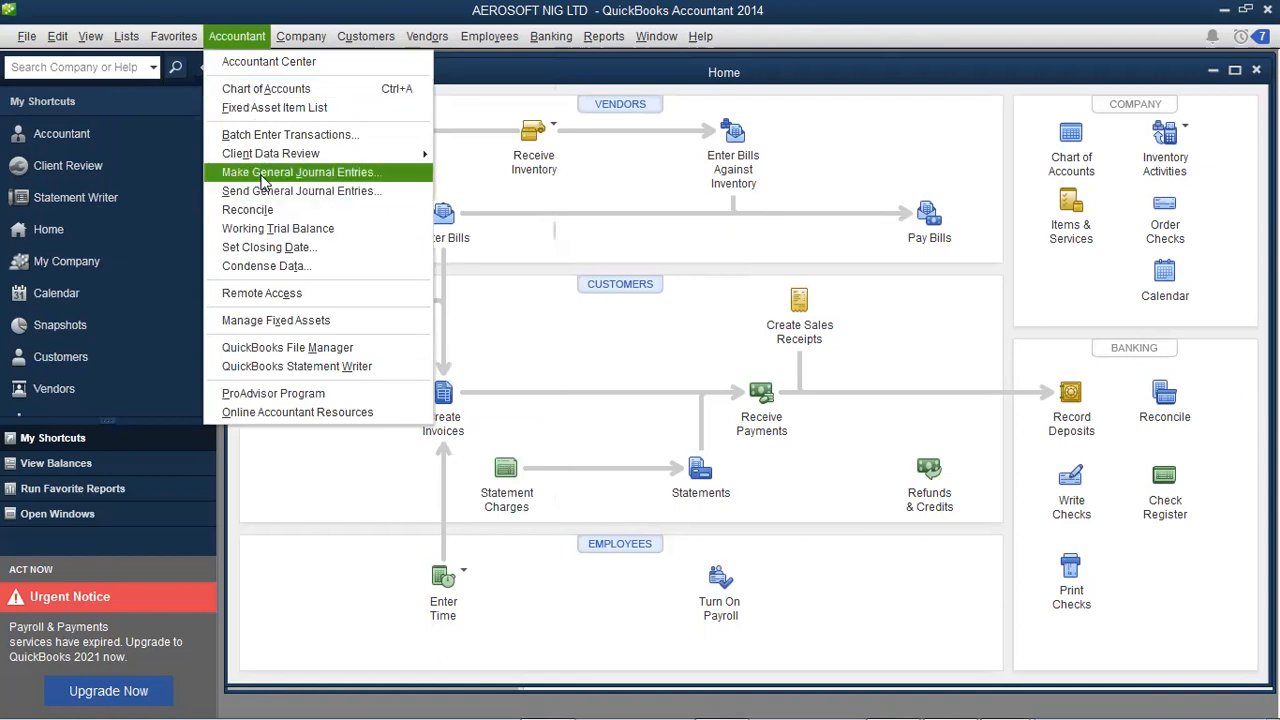
mouse_move(301, 40)
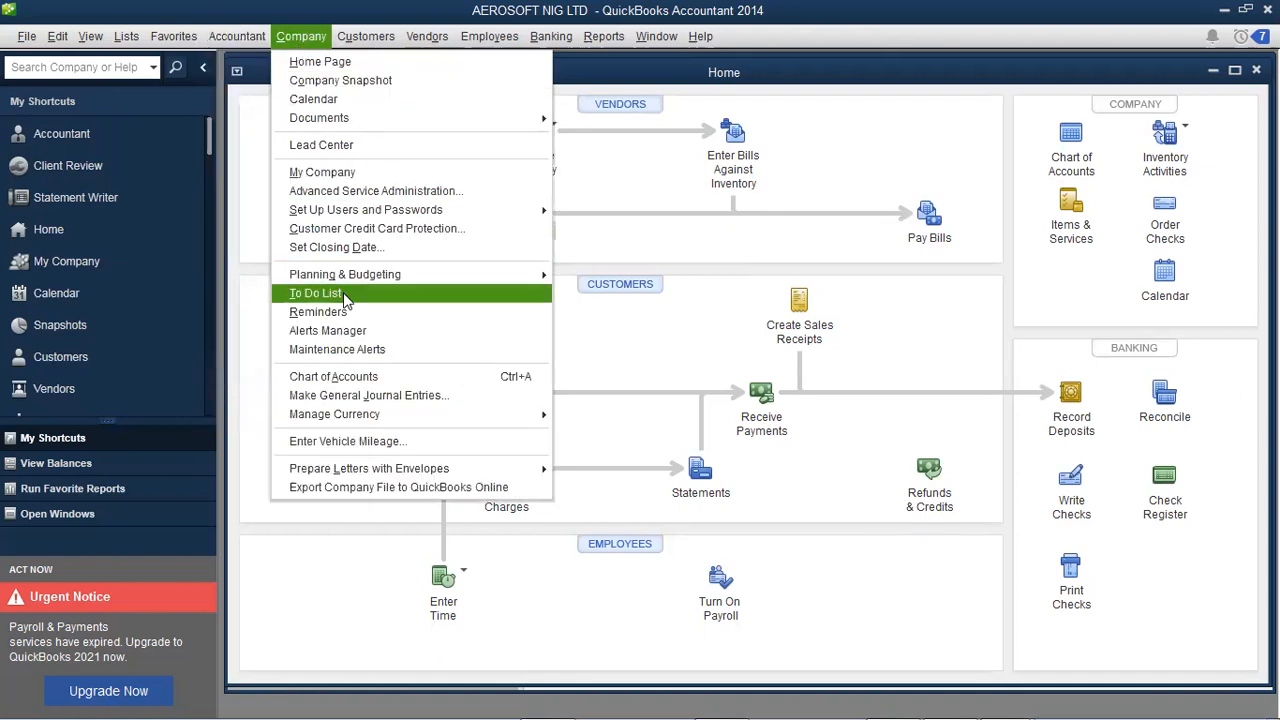
mouse_move(370, 50)
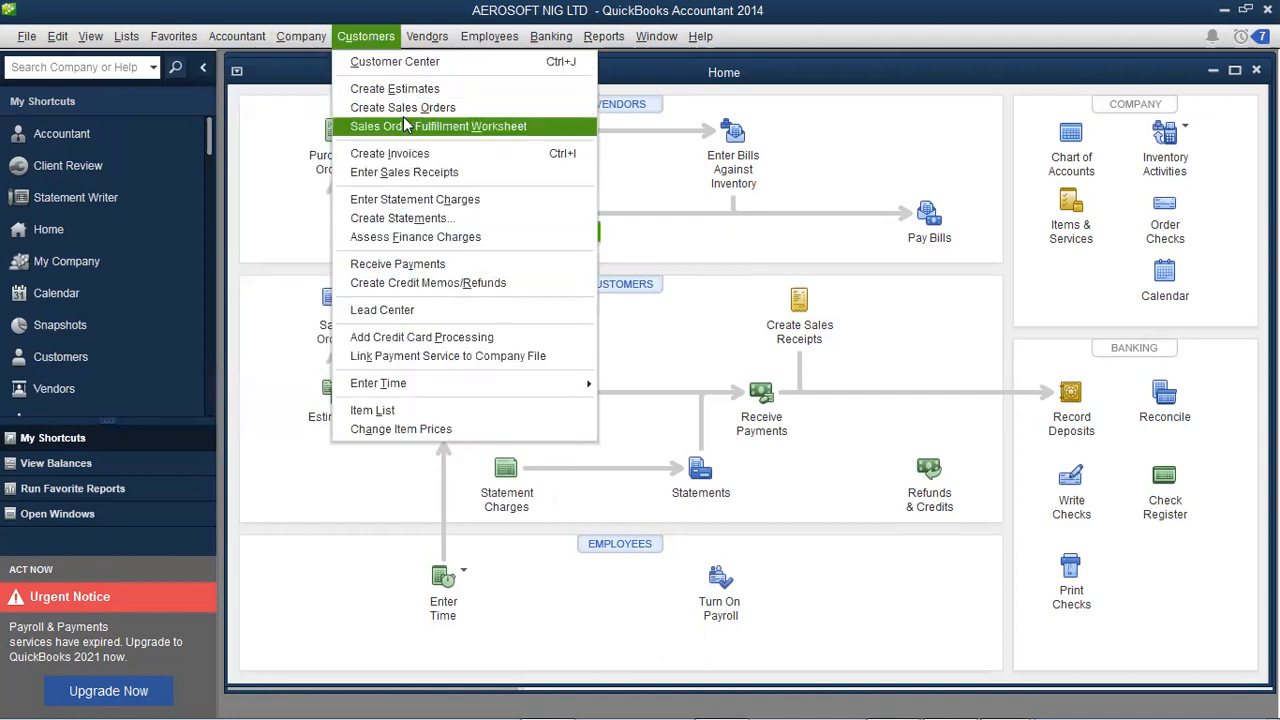
mouse_move(428, 40)
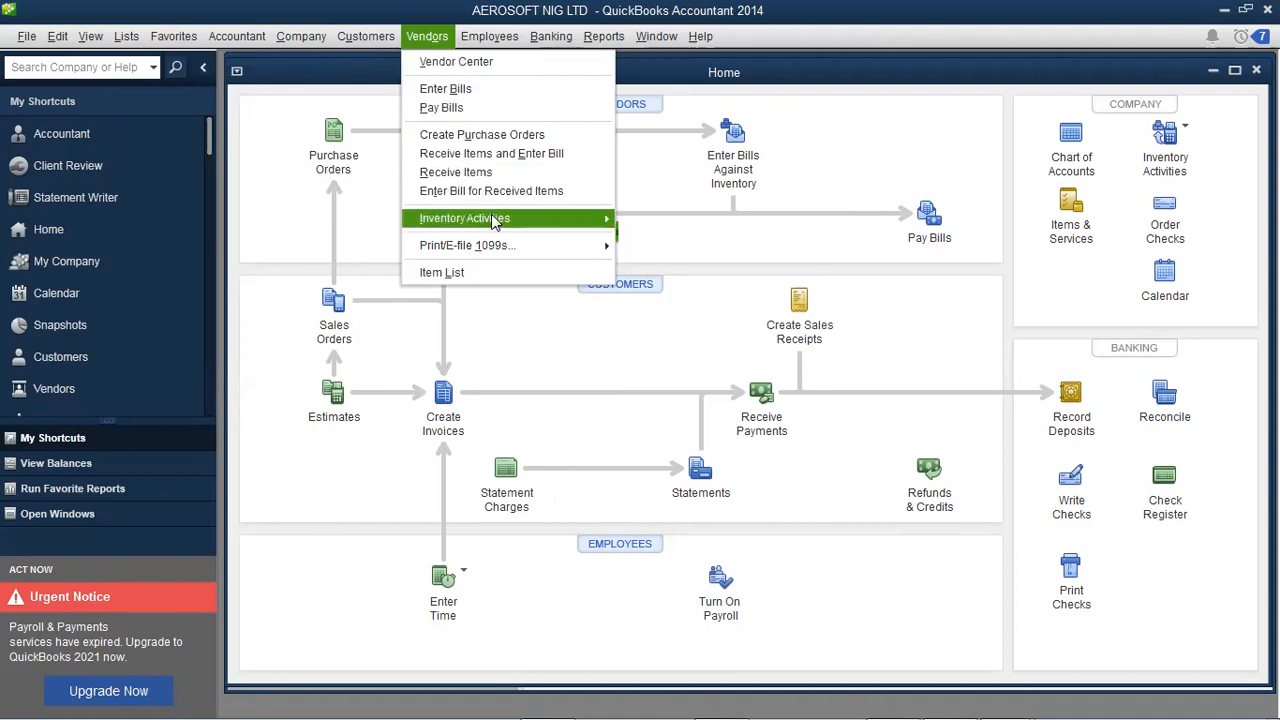
mouse_move(492, 218)
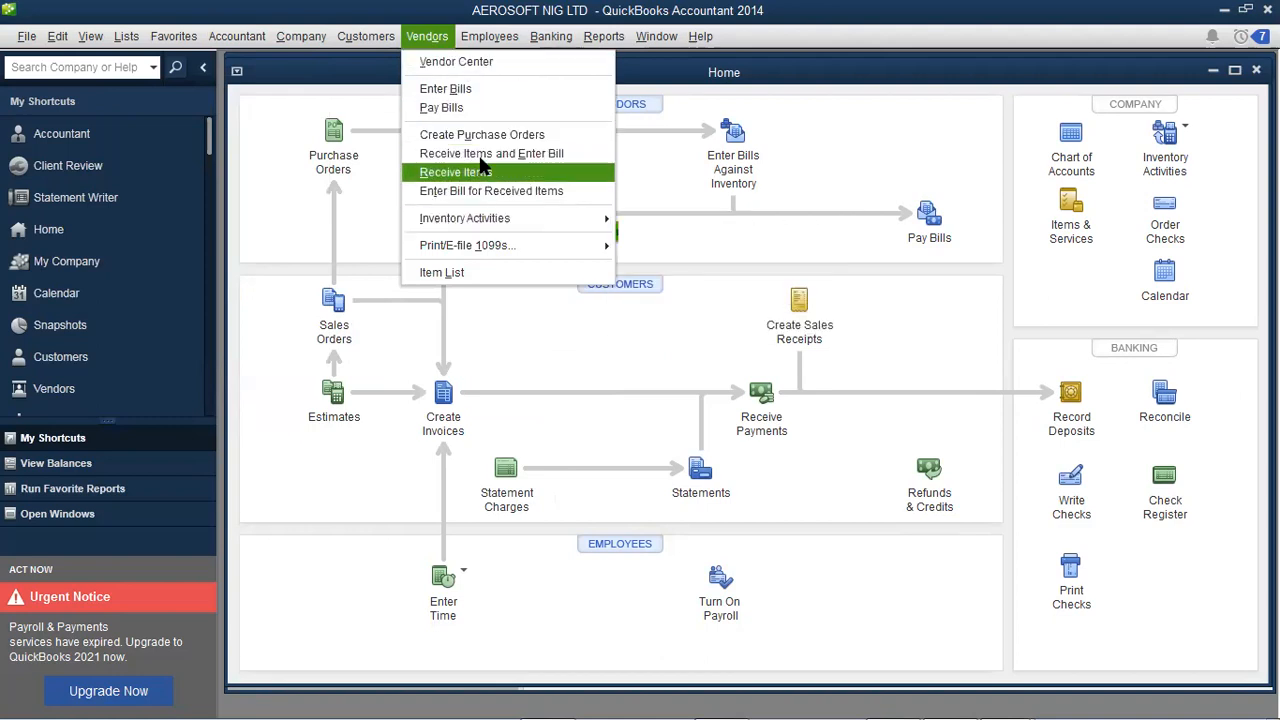
mouse_move(489, 40)
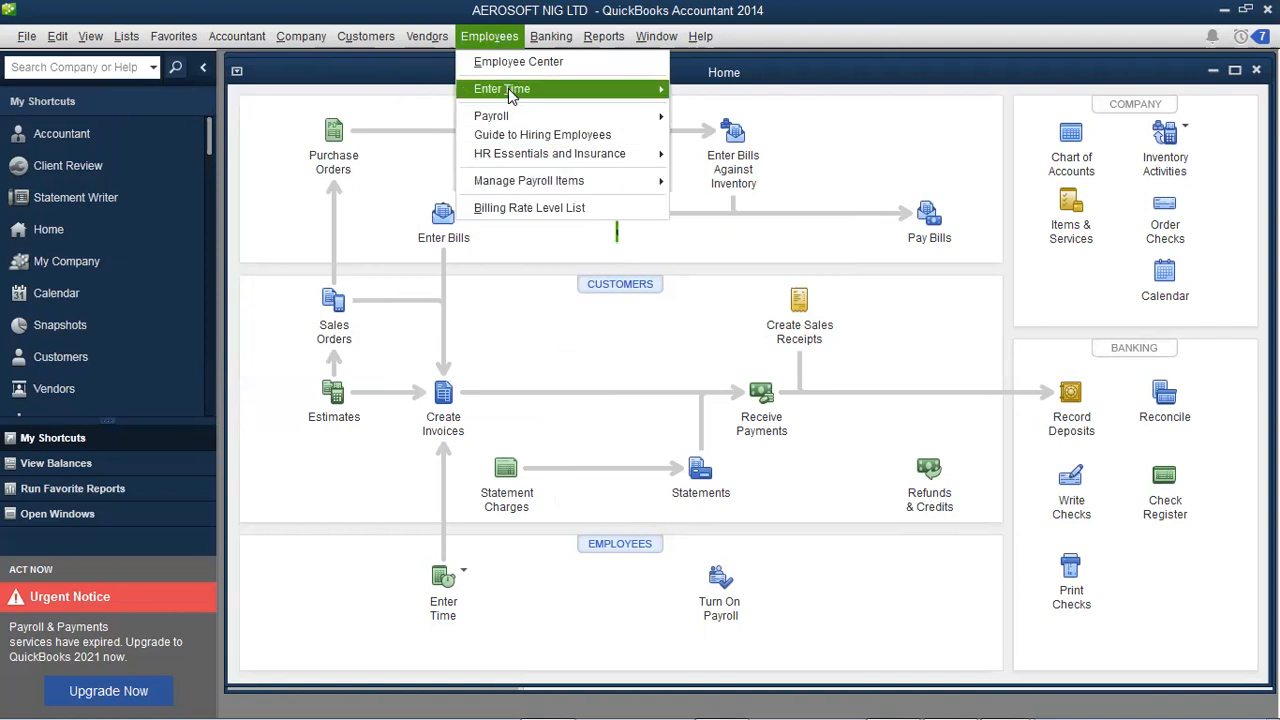
mouse_move(540, 40)
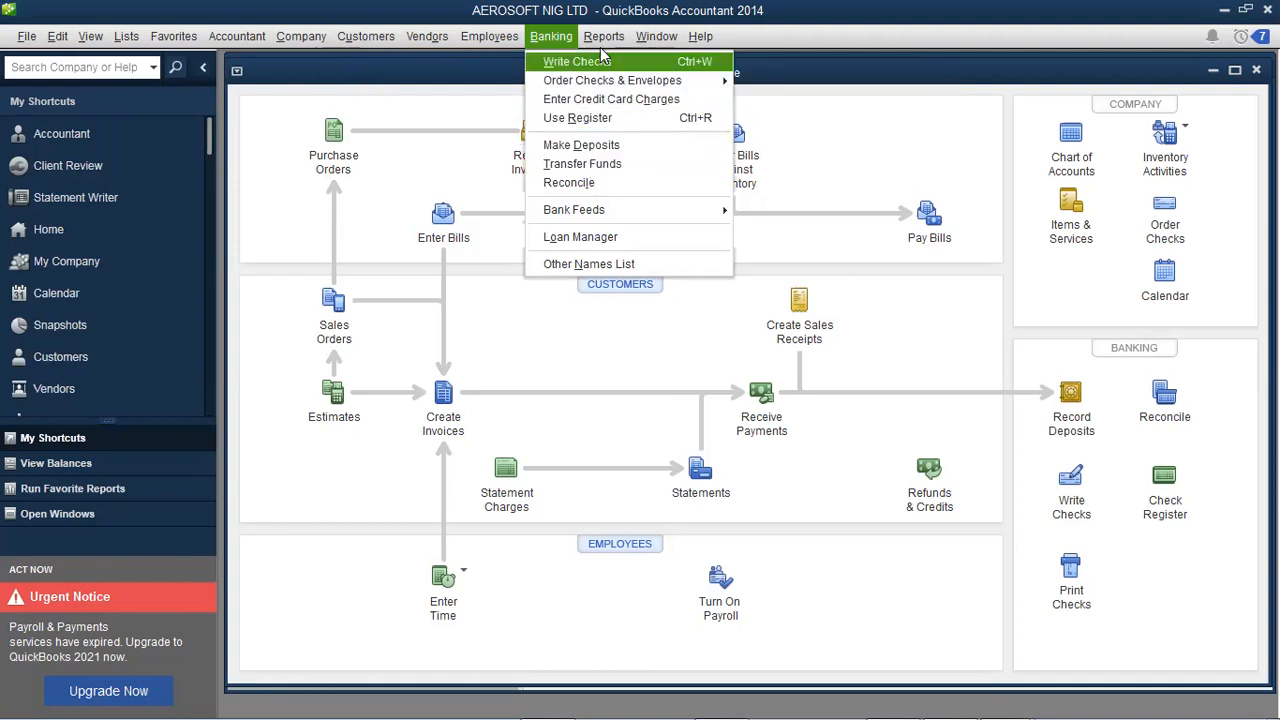
mouse_move(604, 36)
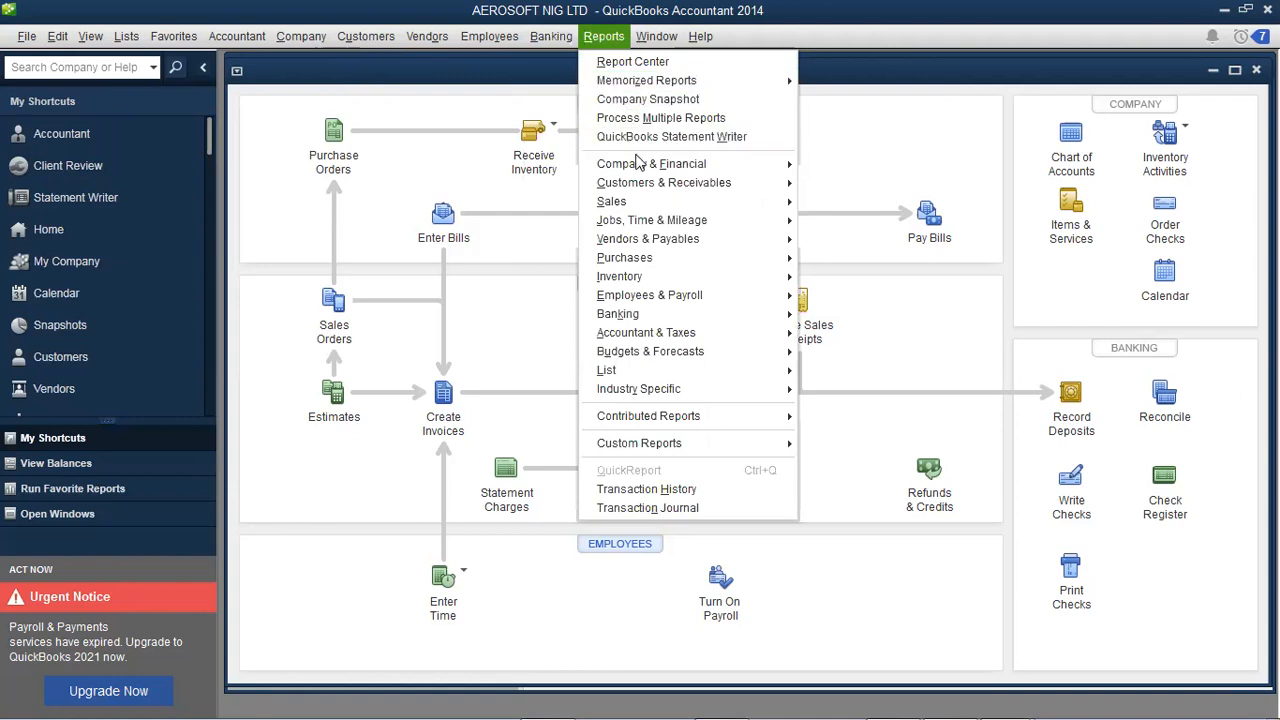
mouse_move(645, 184)
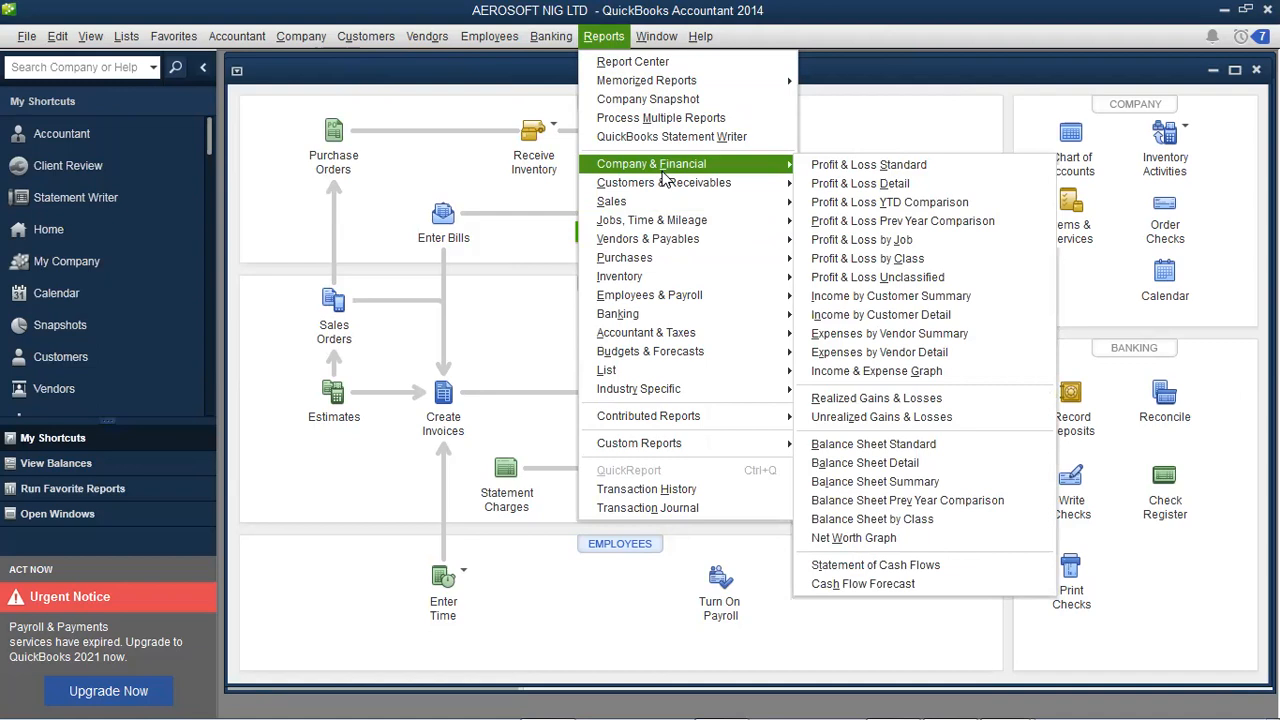
mouse_move(672, 340)
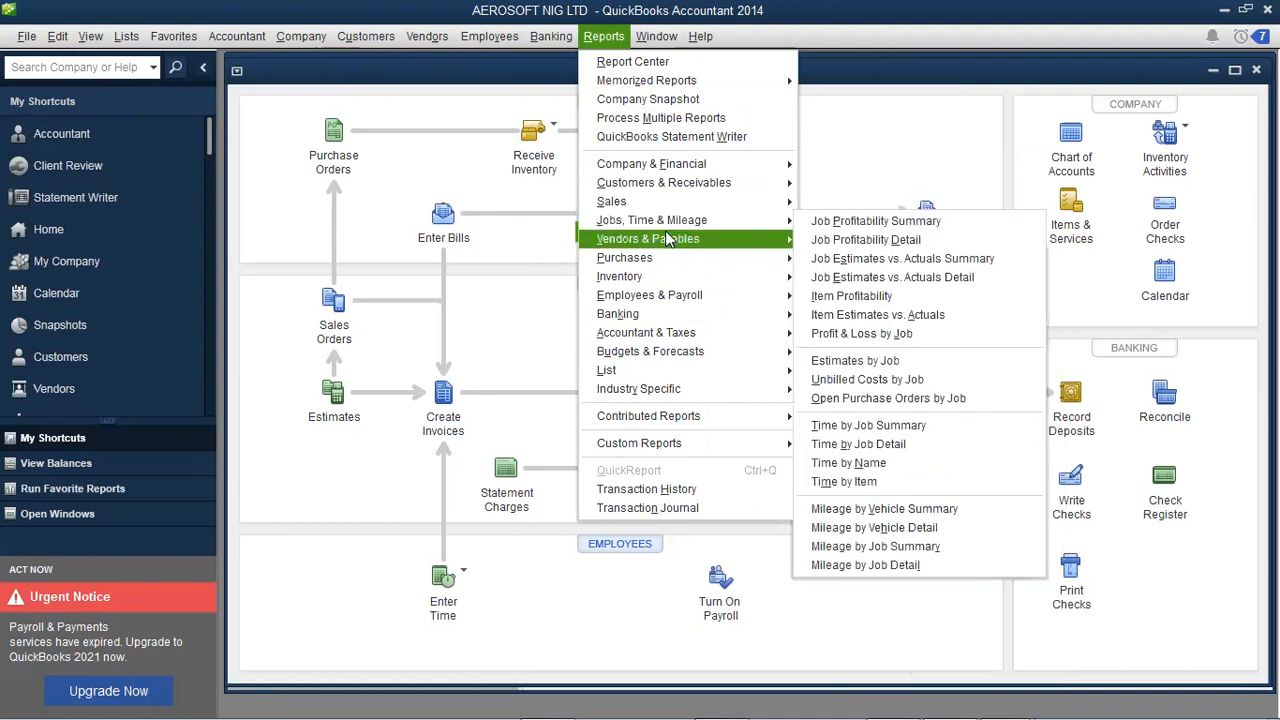
mouse_move(672, 265)
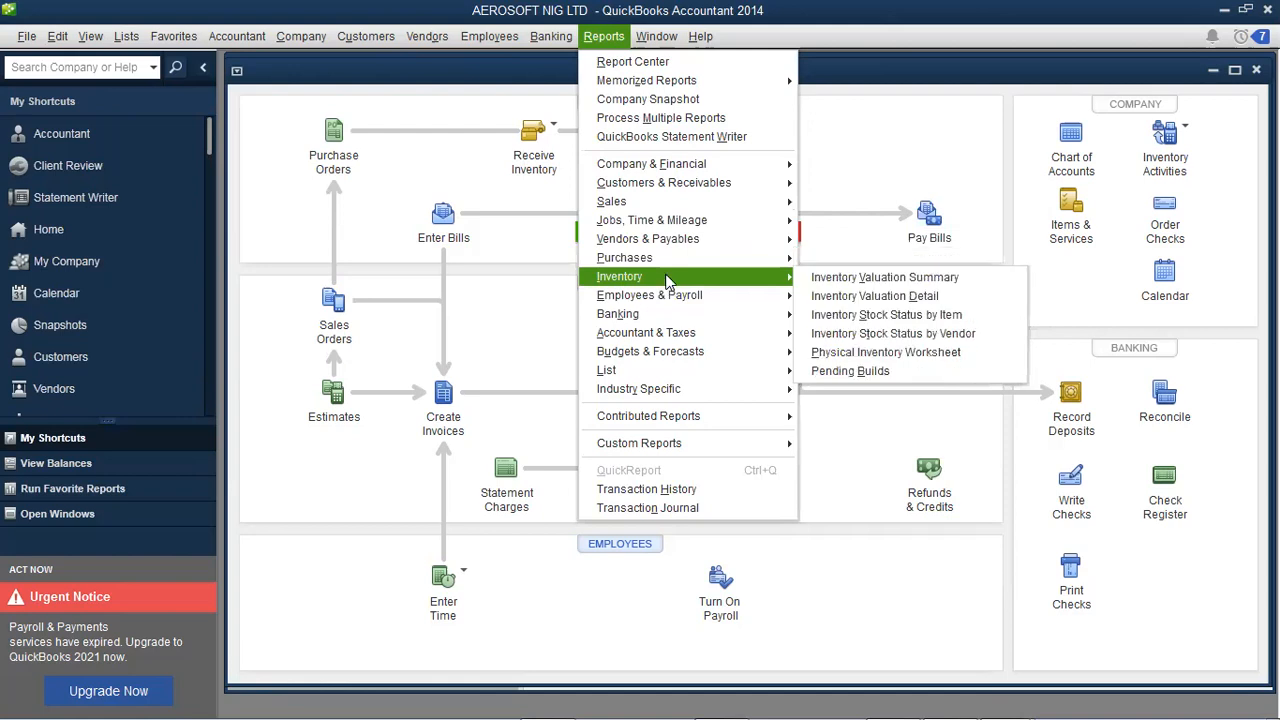
mouse_move(703, 36)
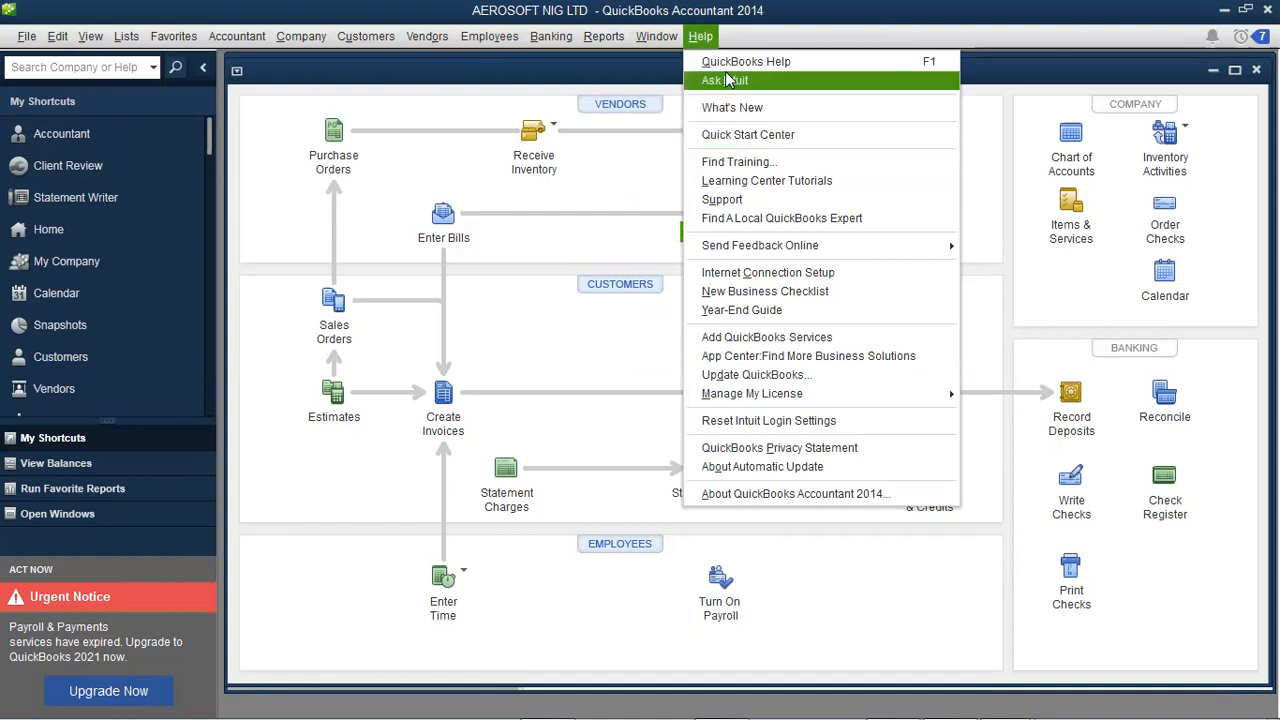
- Dismiss the Help menu by clicking an empty area of the Home page
left_click(686, 163)
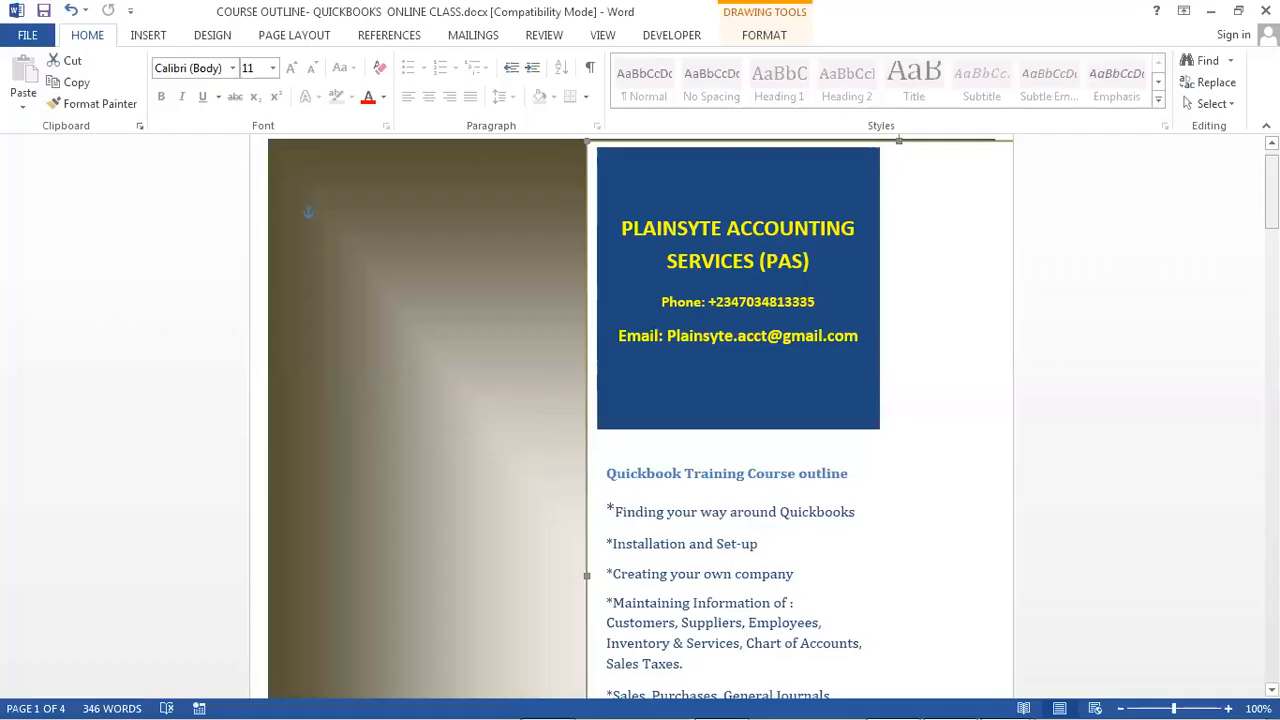
left_click_drag(1272, 192, 1272, 306)
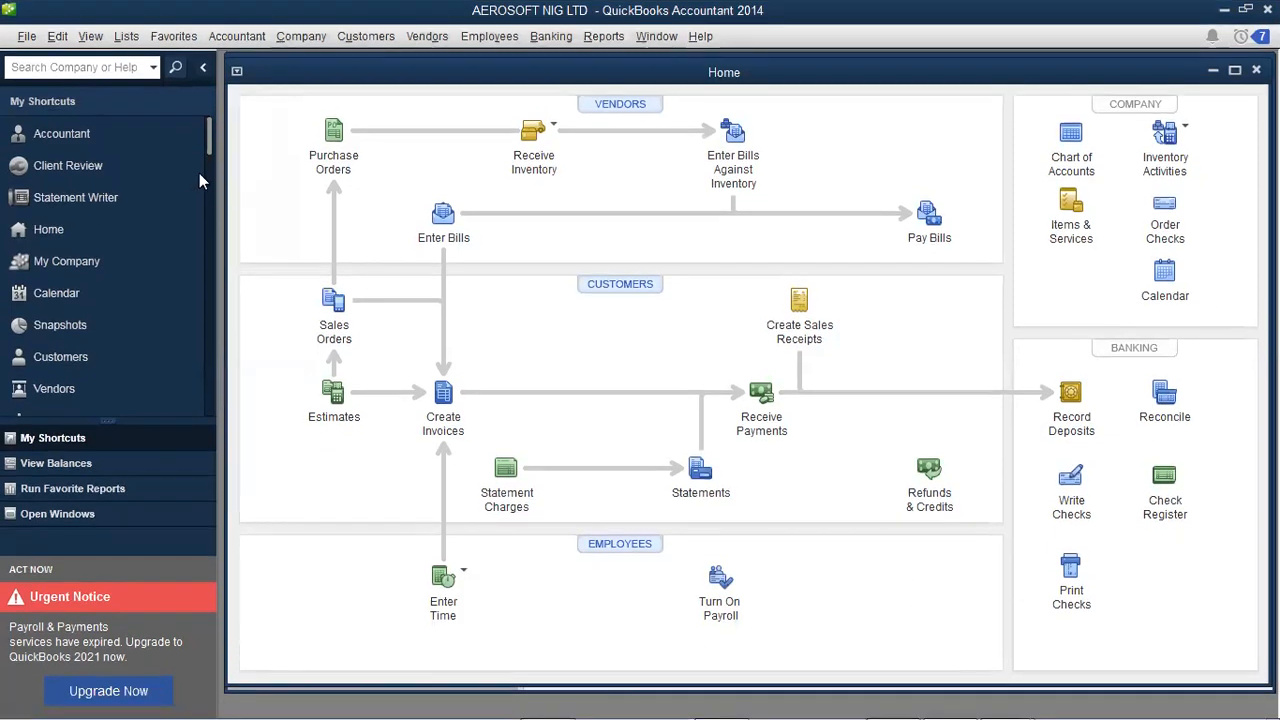
- Start a new company file, dismissing the script error to reach QuickBooks Setup
left_click(34, 38)
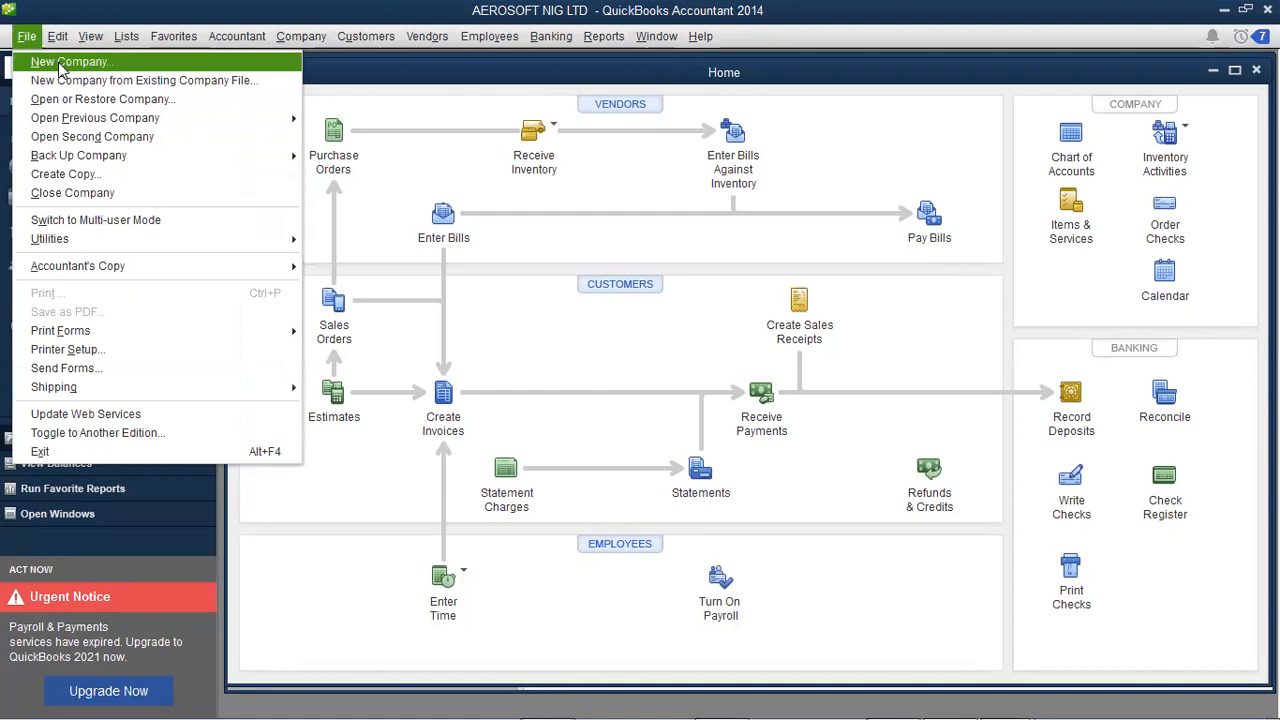
key("Escape")
key("ctrl+j")
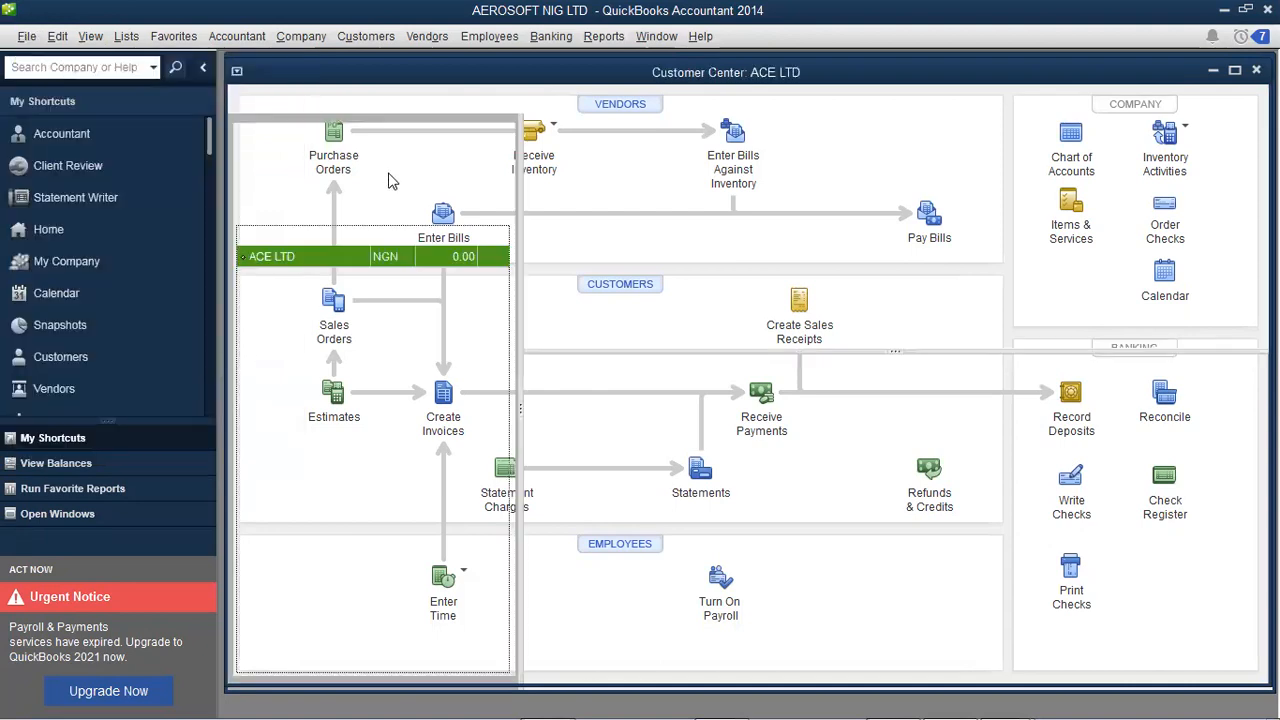
left_click(619, 474)
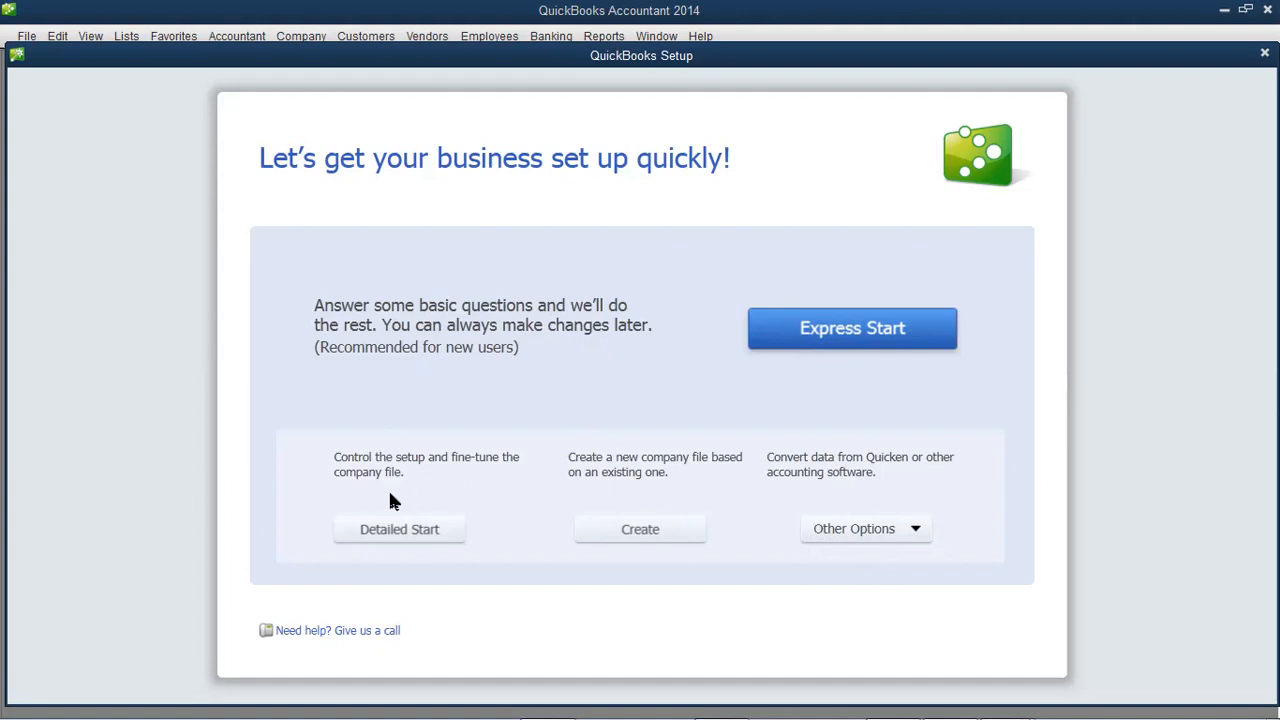
- Choose Express Start and enter 'DOVE YARD ENTERPRISES' as the Company Name
left_click(811, 333)
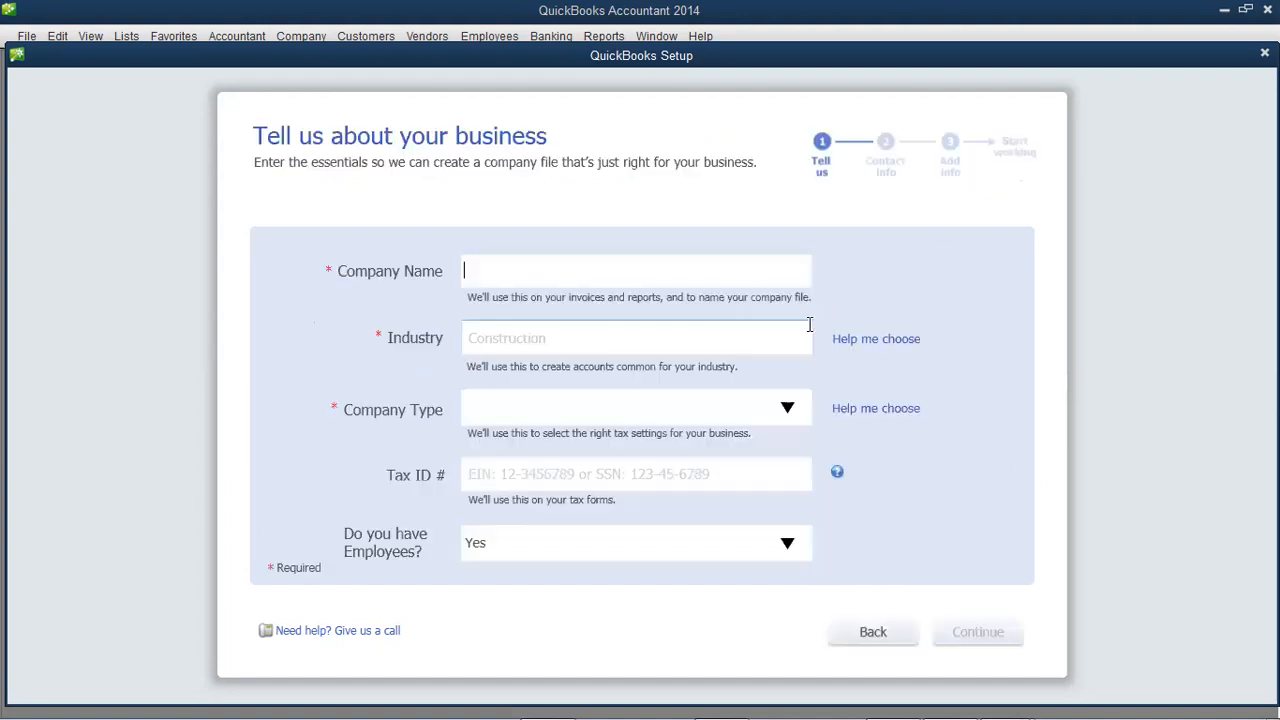
left_click(631, 286)
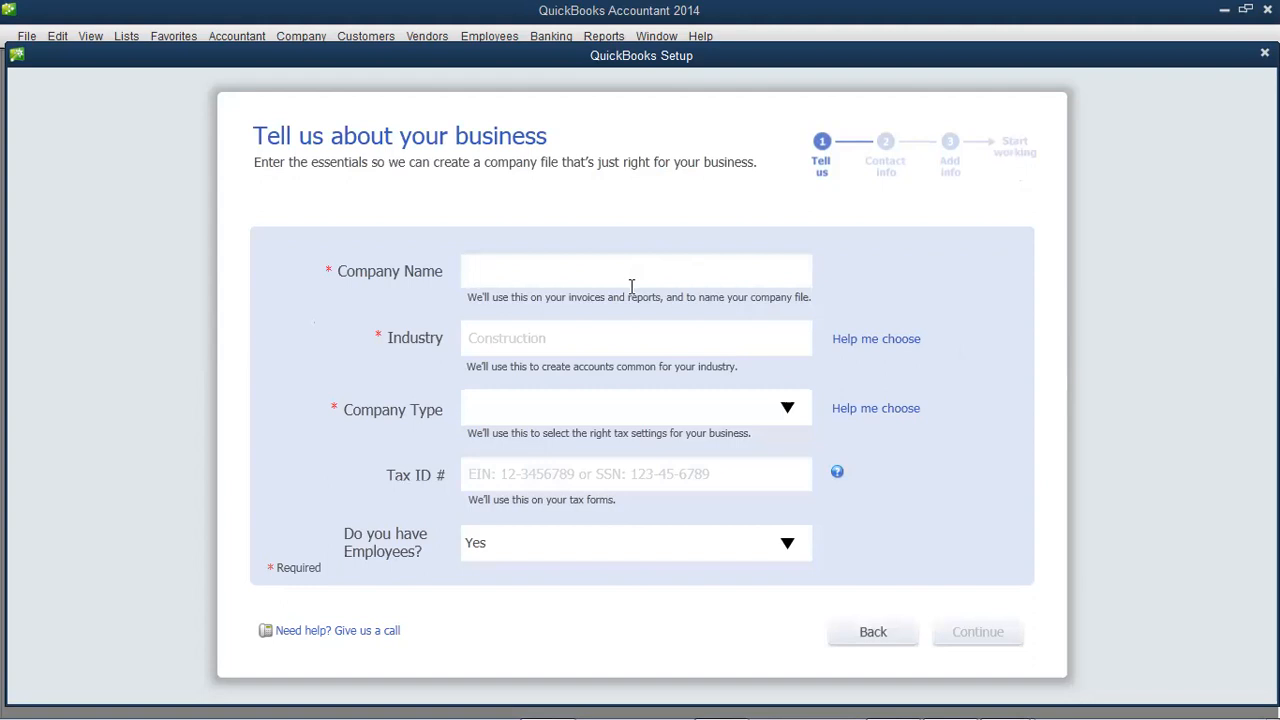
type("DOVE YARD ENTERP")
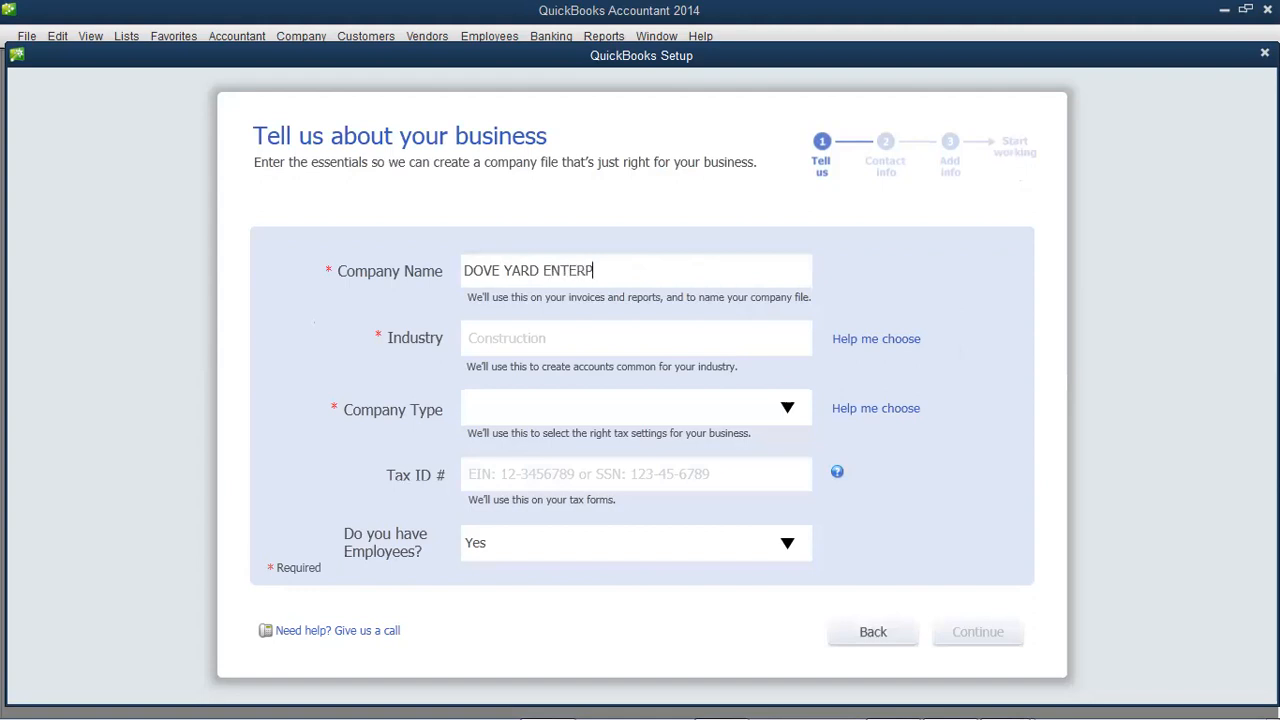
type("RISES")
- Set the Industry field to General Product-based Business
left_click(623, 334)
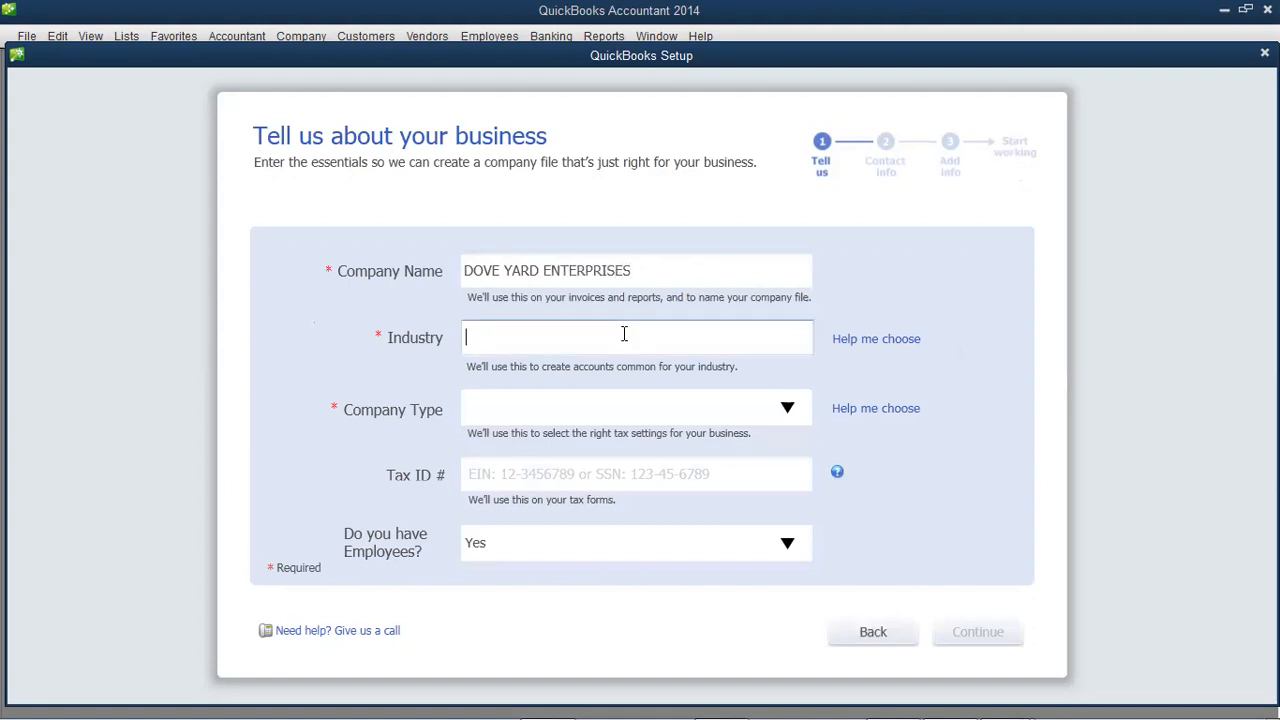
type("G")
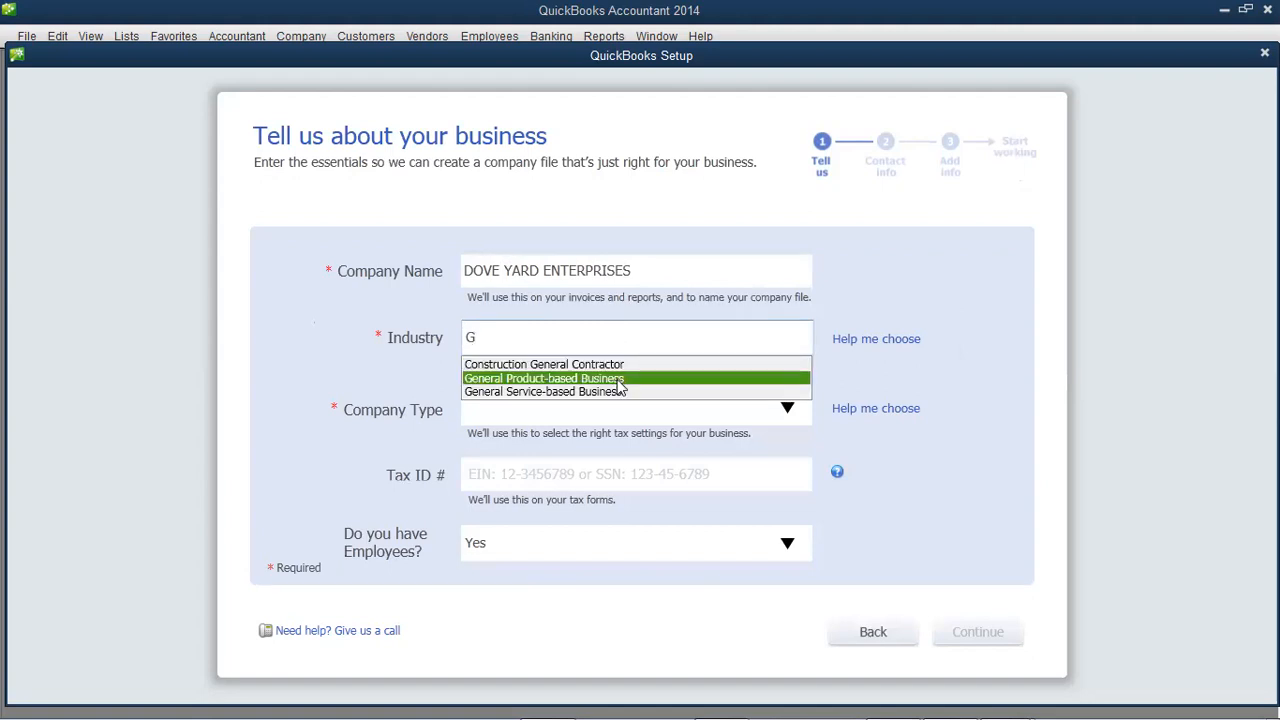
left_click(612, 379)
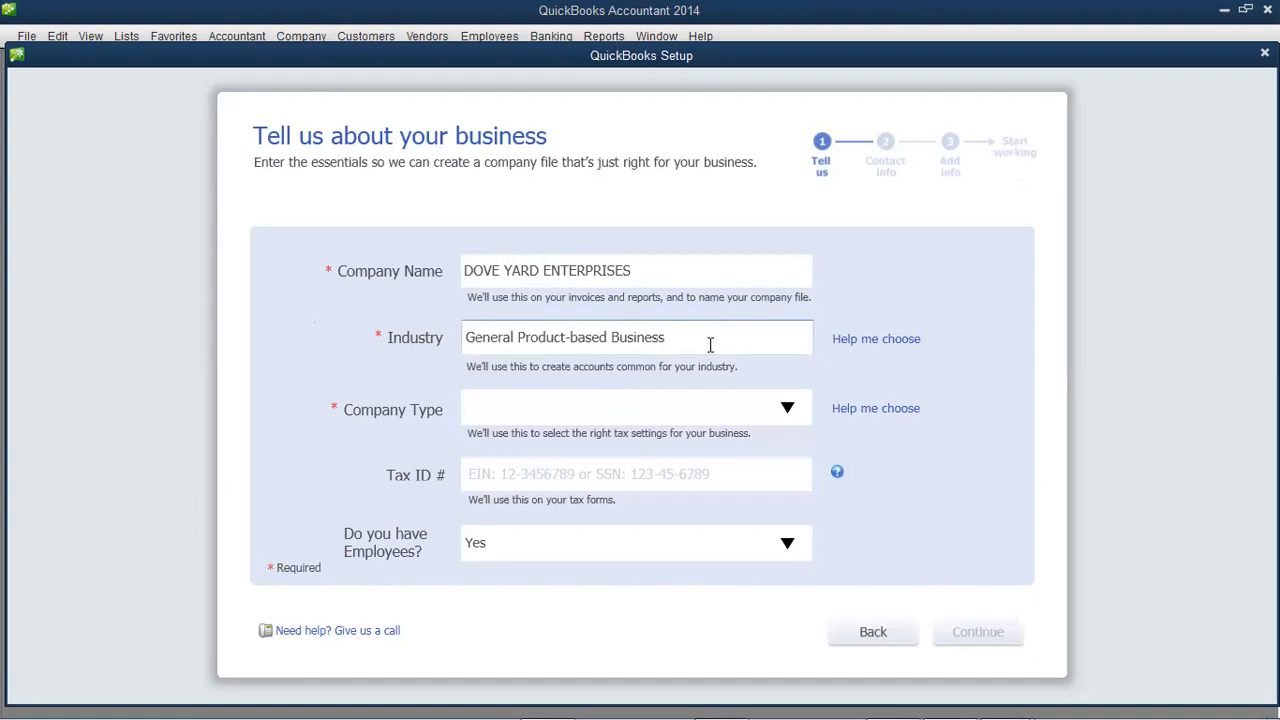
key("BackSpace")
key("BackSpace")
key("BackSpace")
key("BackSpace")
key("BackSpace")
key("BackSpace")
key("BackSpace")
key("BackSpace")
key("BackSpace")
key("BackSpace")
key("BackSpace")
key("BackSpace")
key("BackSpace")
key("BackSpace")
key("BackSpace")
key("BackSpace")
key("BackSpace")
key("BackSpace")
key("BackSpace")
key("BackSpace")
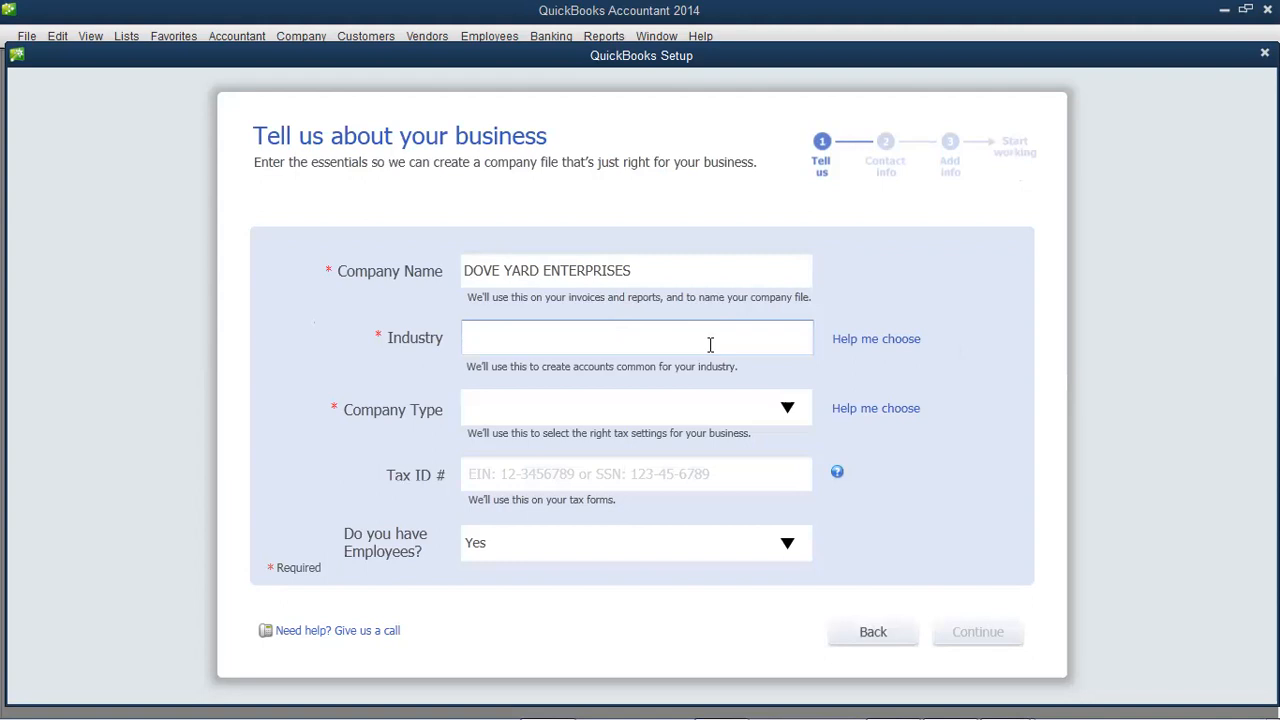
type("G")
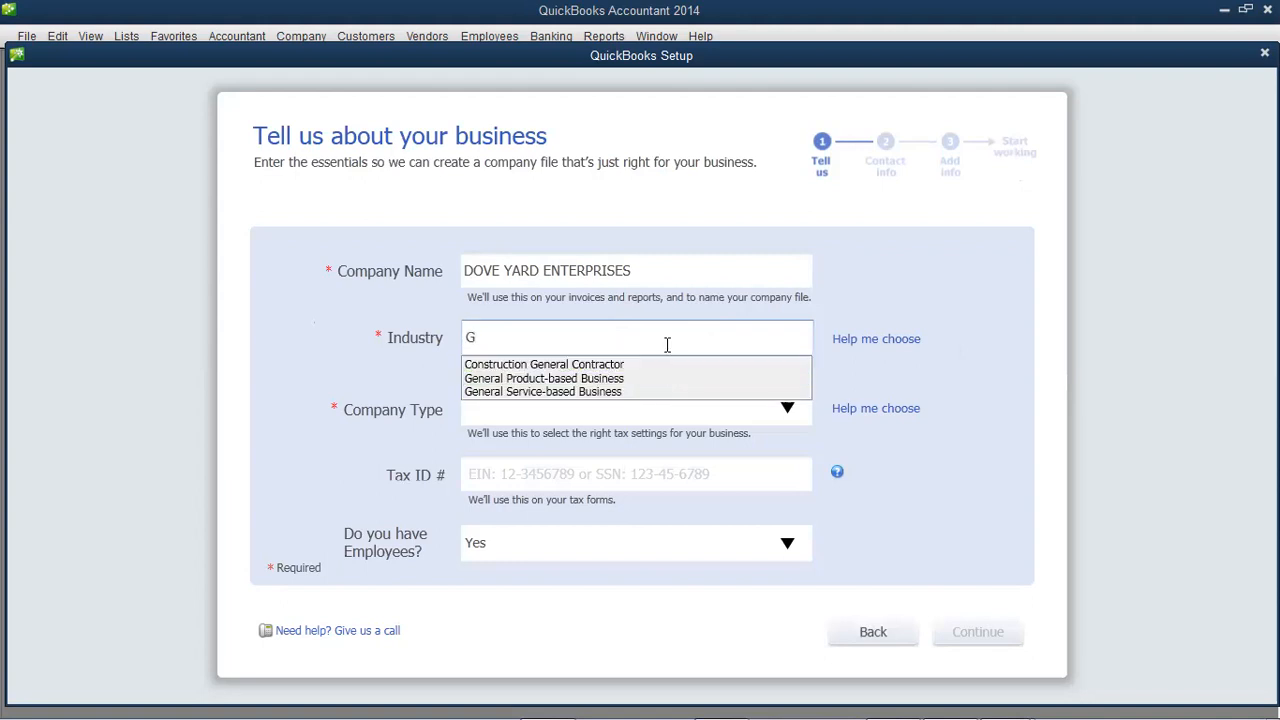
key("BackSpace")
type("Ol")
key("BackSpace")
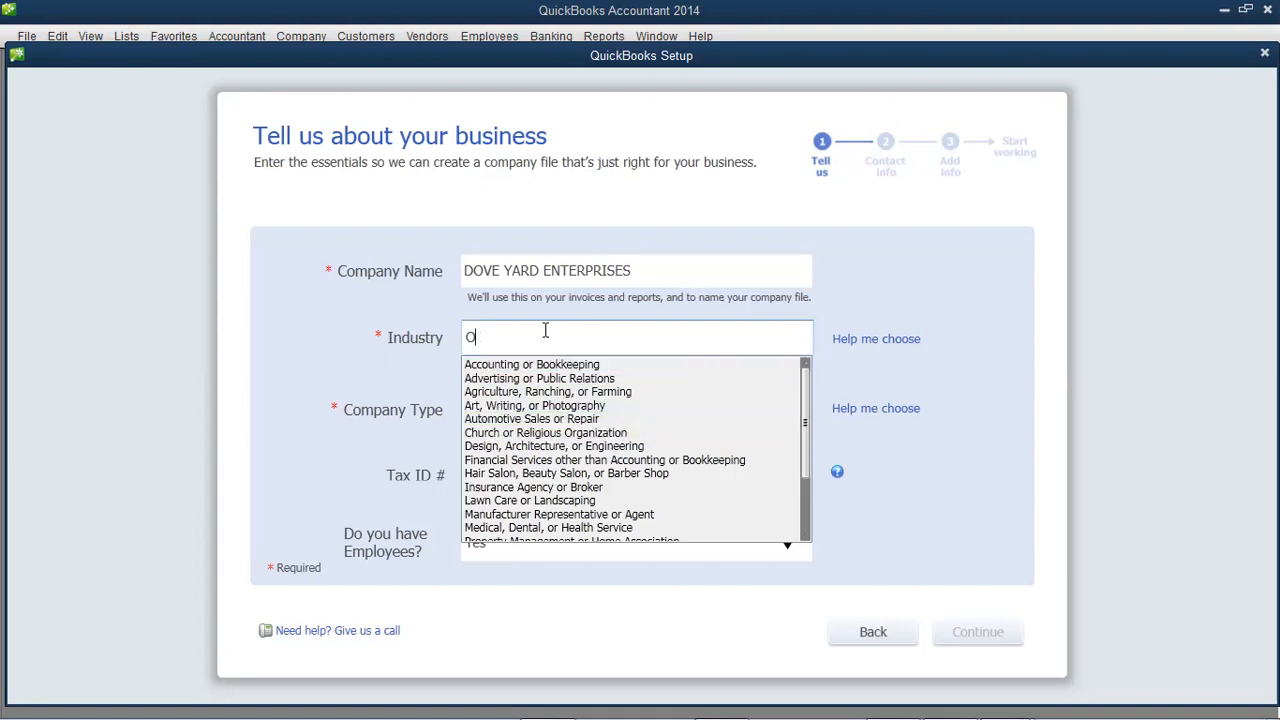
key("BackSpace")
type("GE")
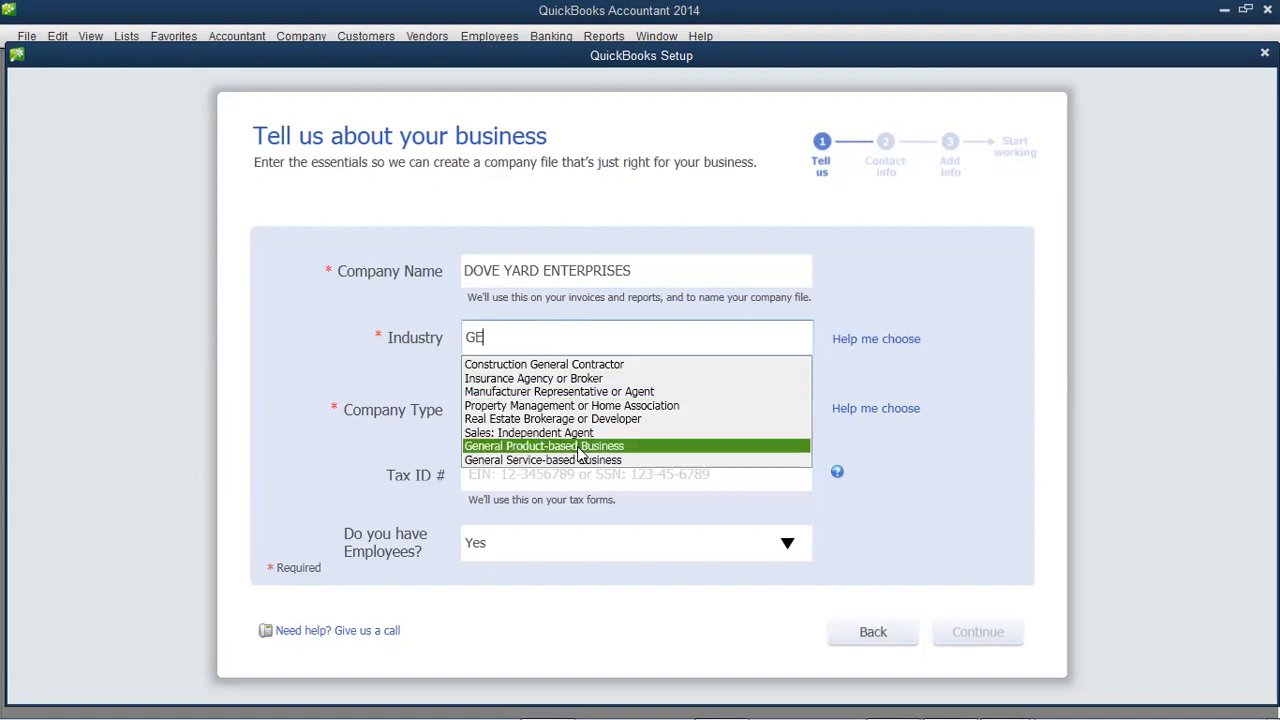
left_click(579, 450)
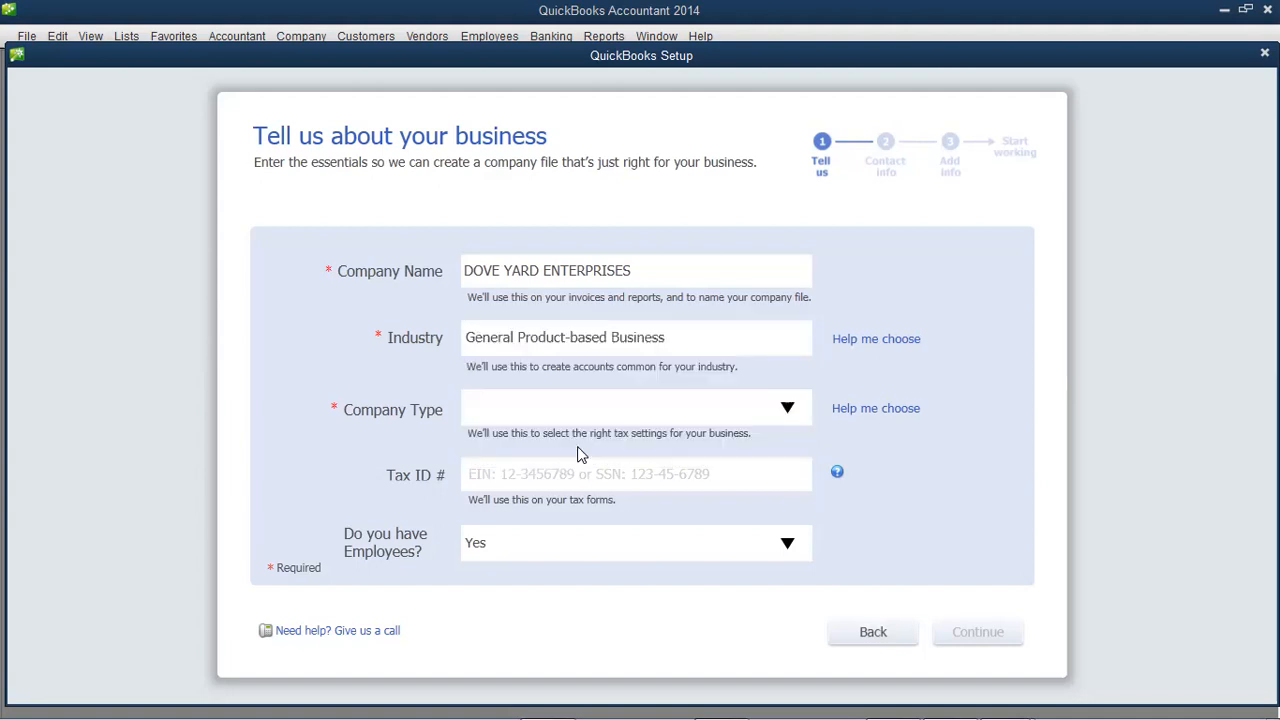
- Choose Single-Member LLC (Form-1040) from the Company Type dropdown
left_click(787, 410)
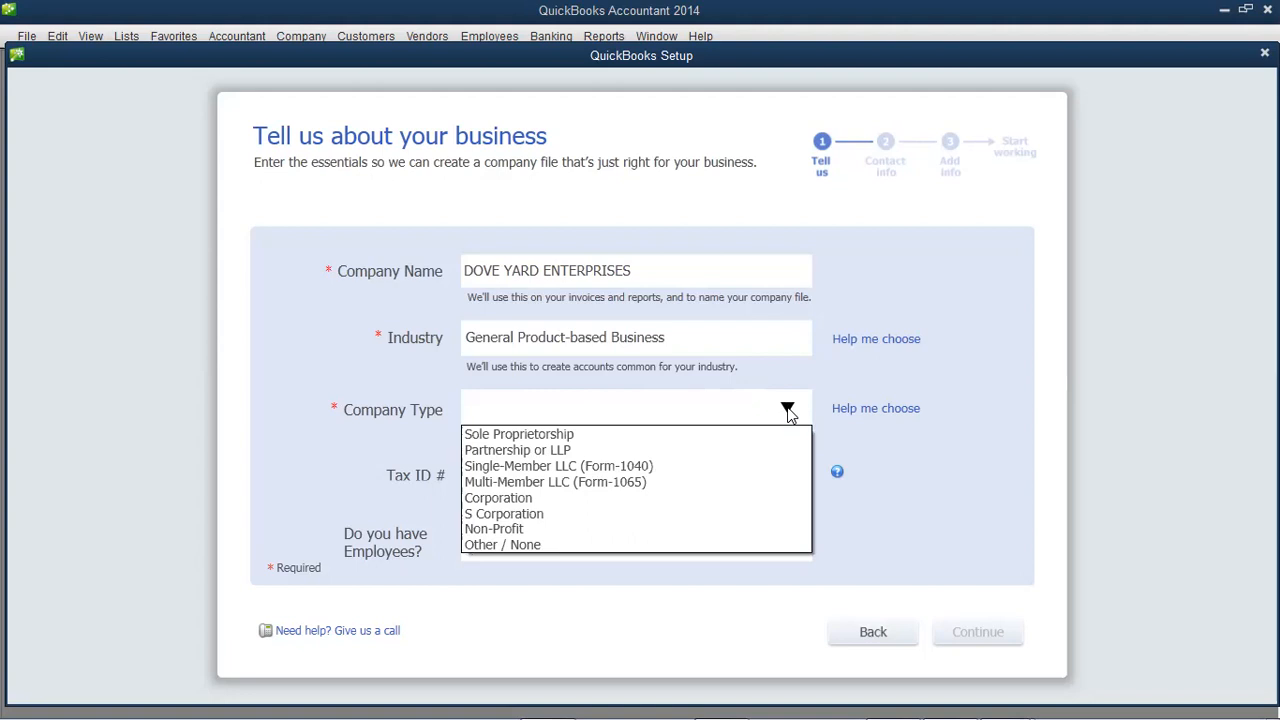
left_click(563, 466)
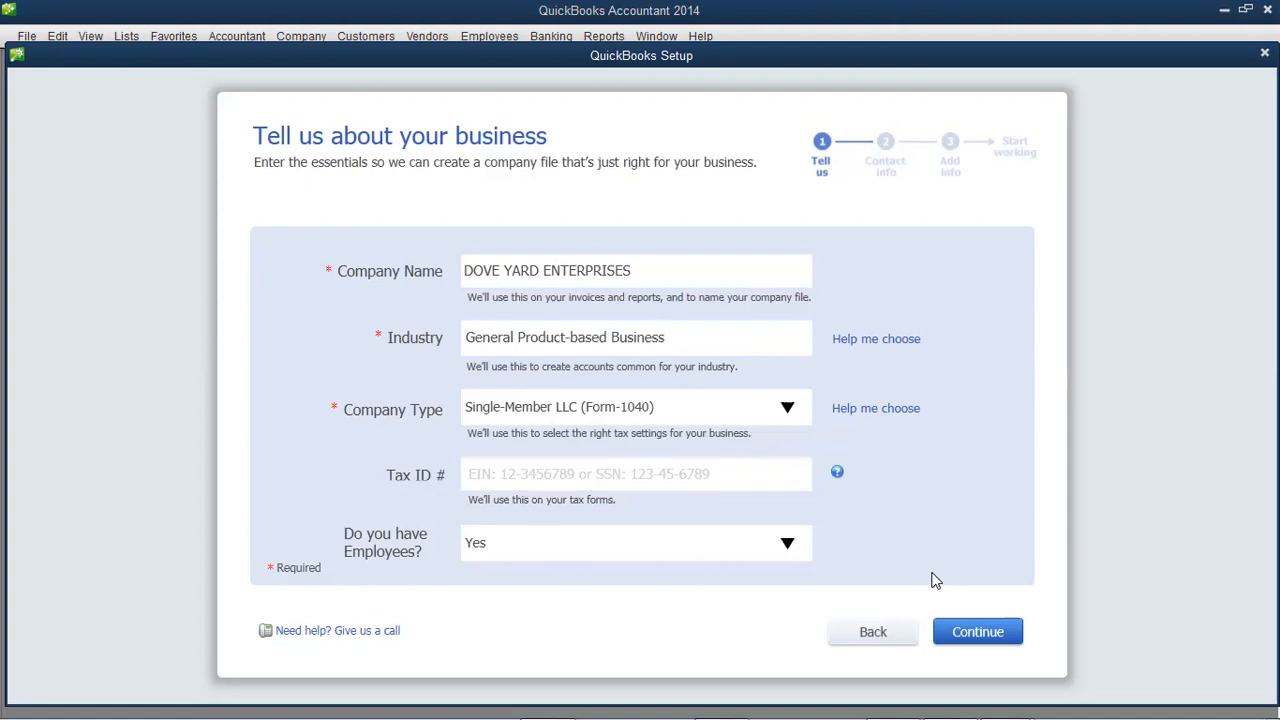
- On the contact information page, enter the company street address ending in NIGERIA instead of US
left_click(976, 633)
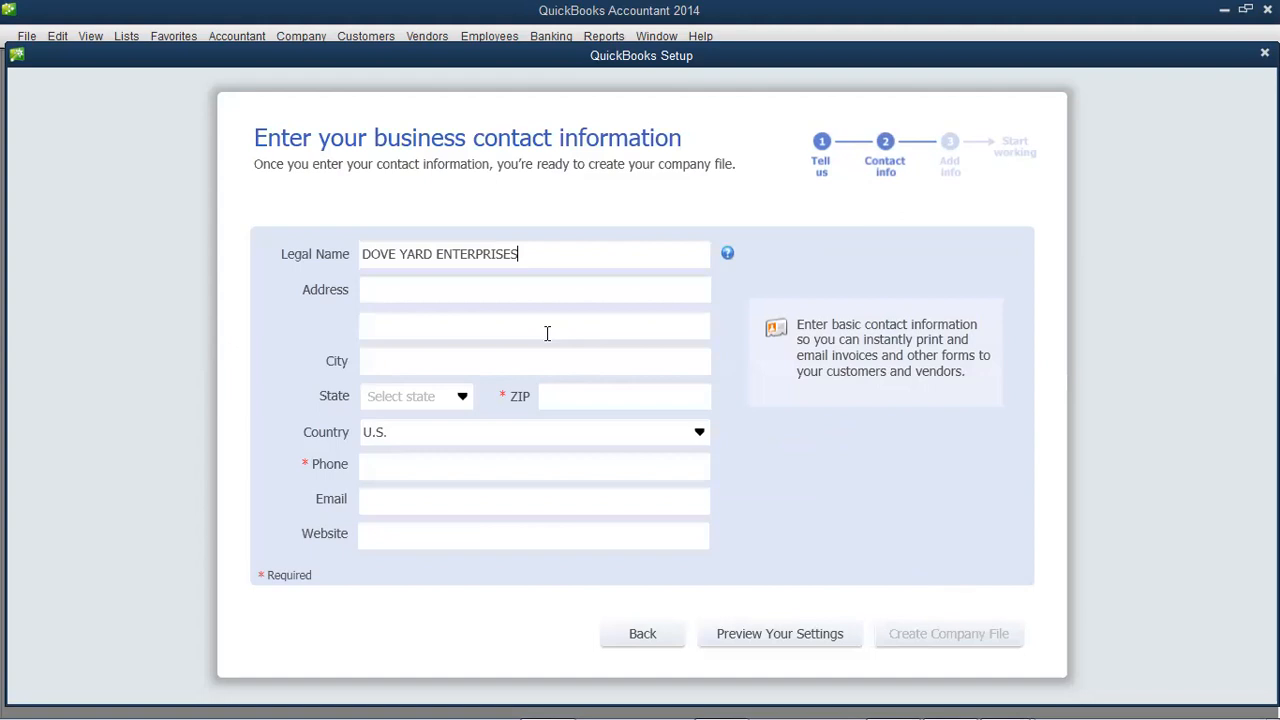
left_click(446, 297)
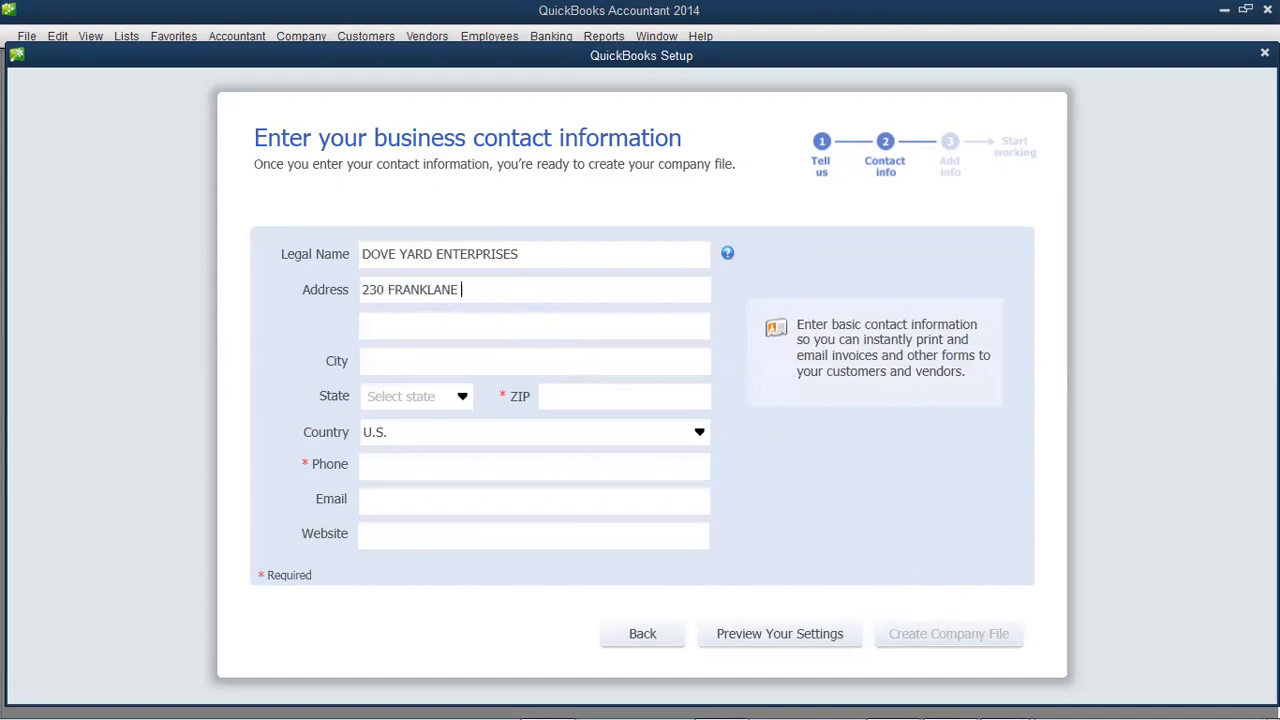
left_click(383, 358)
type("LOS ANGEL")
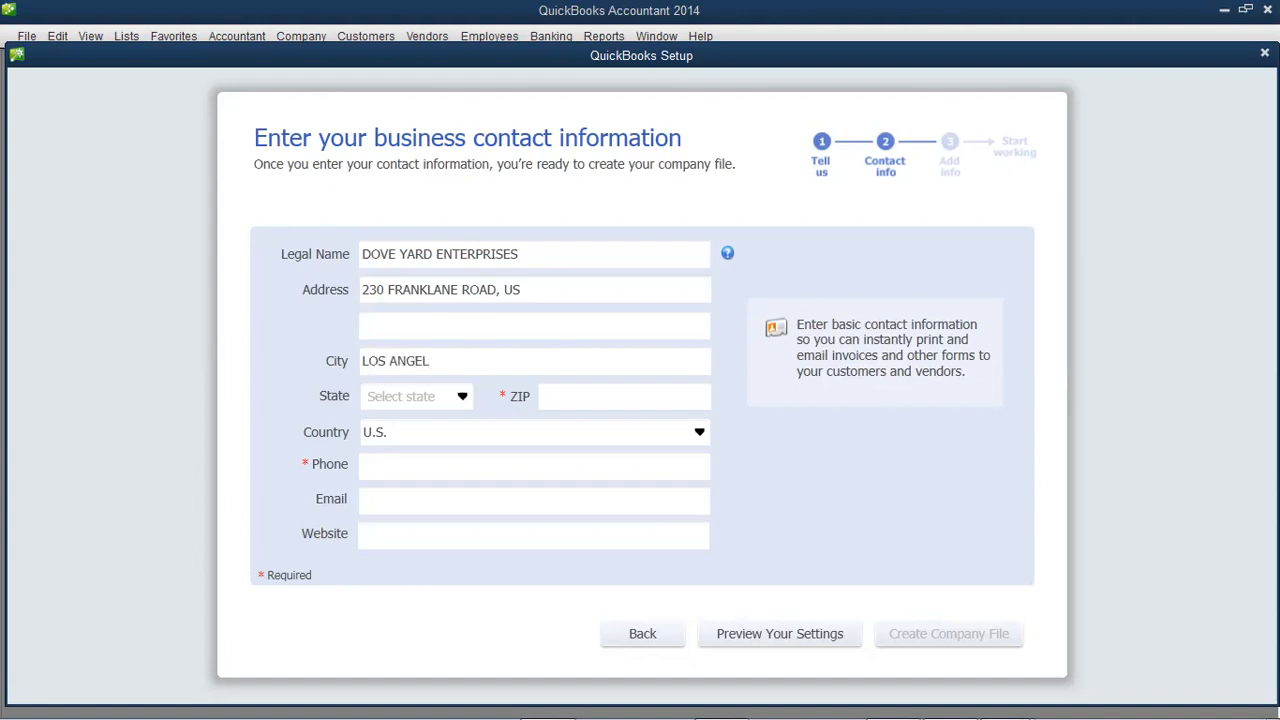
key("BackSpace")
key("BackSpace")
key("BackSpace")
key("BackSpace")
key("BackSpace")
key("BackSpace")
key("BackSpace")
key("BackSpace")
key("BackSpace")
type("CRA")
key("BackSpace")
key("BackSpace")
key("BackSpace")
left_click(547, 288)
key("BackSpace")
key("BackSpace")
key("BackSpace")
type("NIGERIS")
key("BackSpace")
type("A")
- Enter ABUJA as the city and fill in the ZIP code, leaving State unselected
left_click(492, 333)
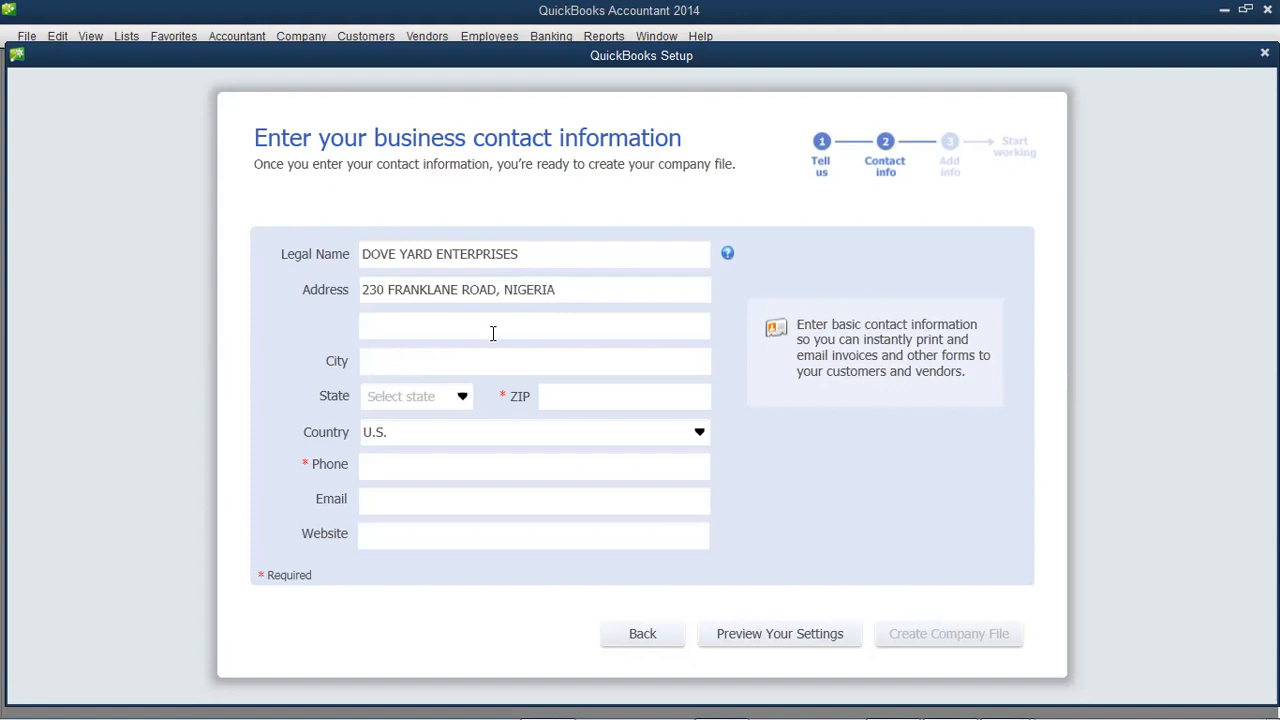
left_click(466, 360)
type("ABUJA")
left_click(462, 397)
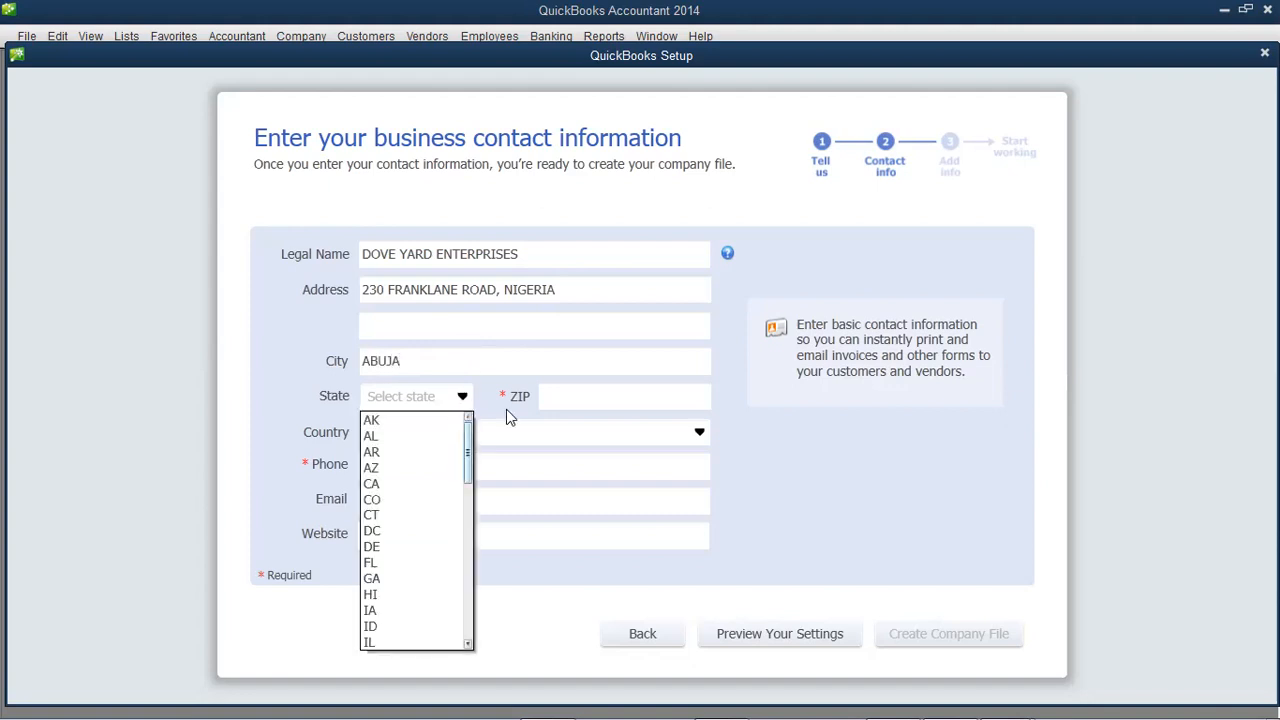
left_click(566, 397)
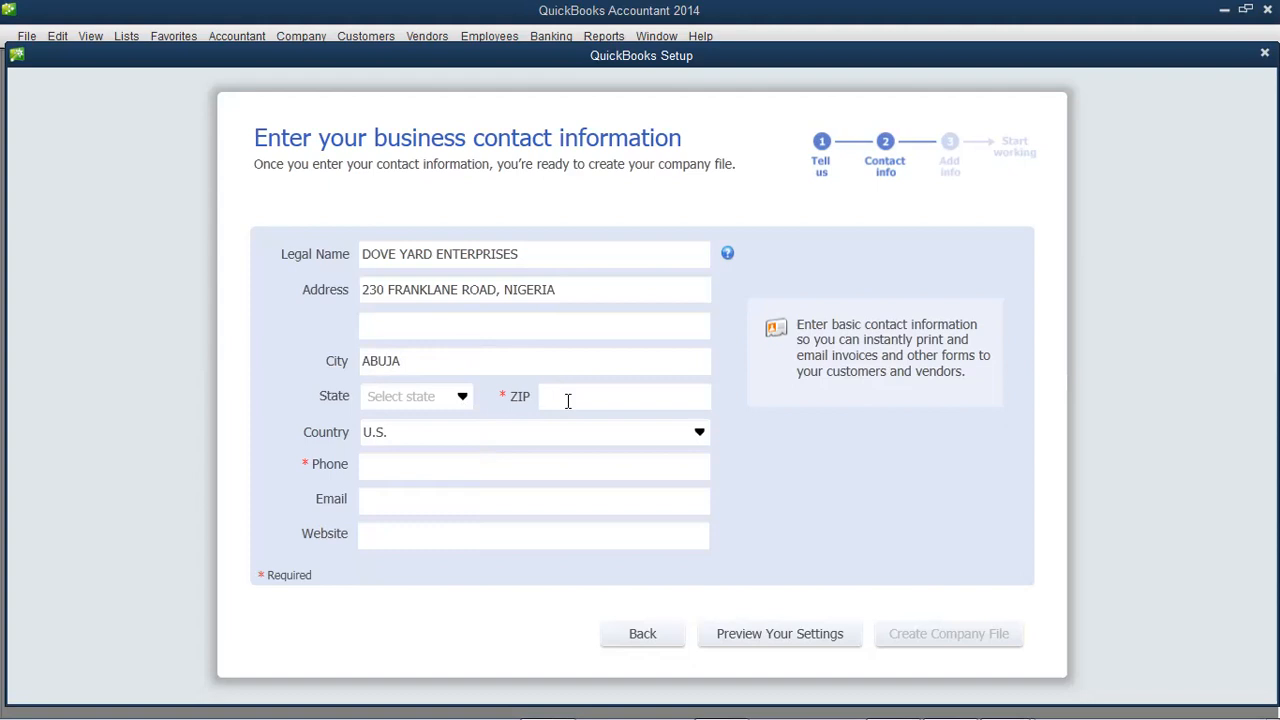
type("234")
left_click(465, 398)
left_click(465, 398)
- Choose Other as the country and enter the business phone number
left_click(700, 434)
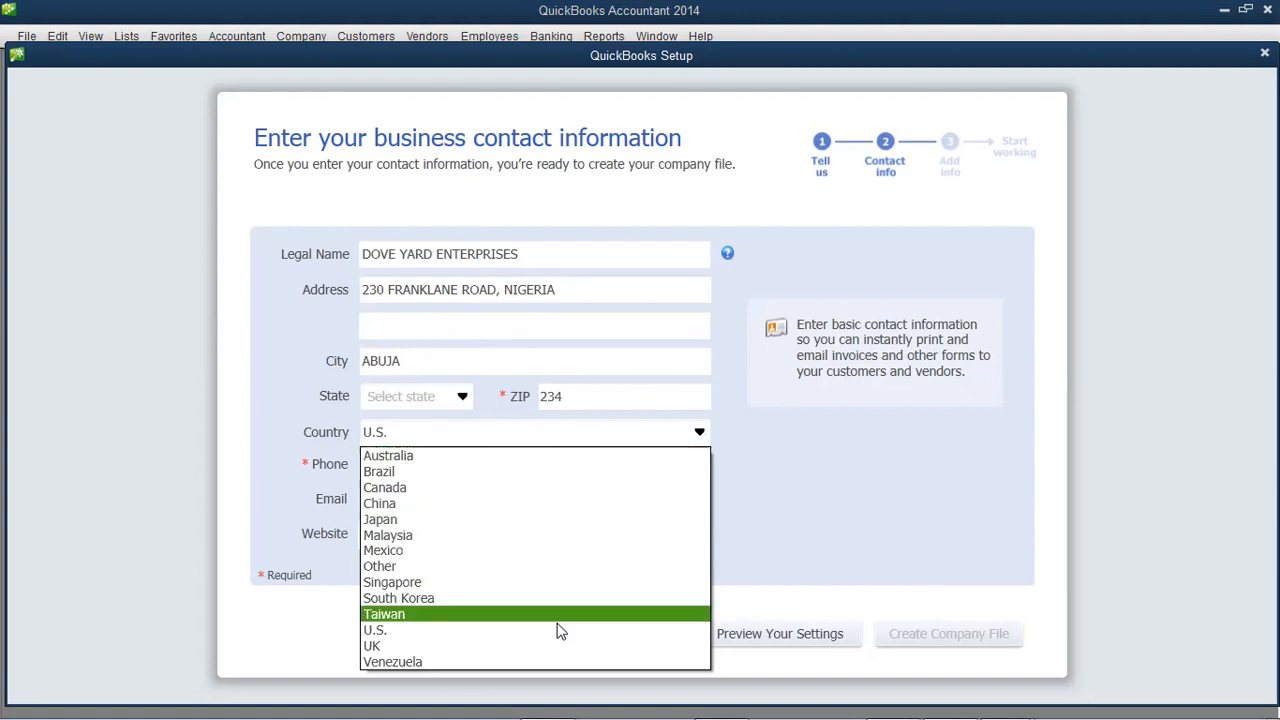
left_click(538, 566)
left_click(434, 466)
type("080")
key("BackSpace")
key("BackSpace")
key("BackSpace")
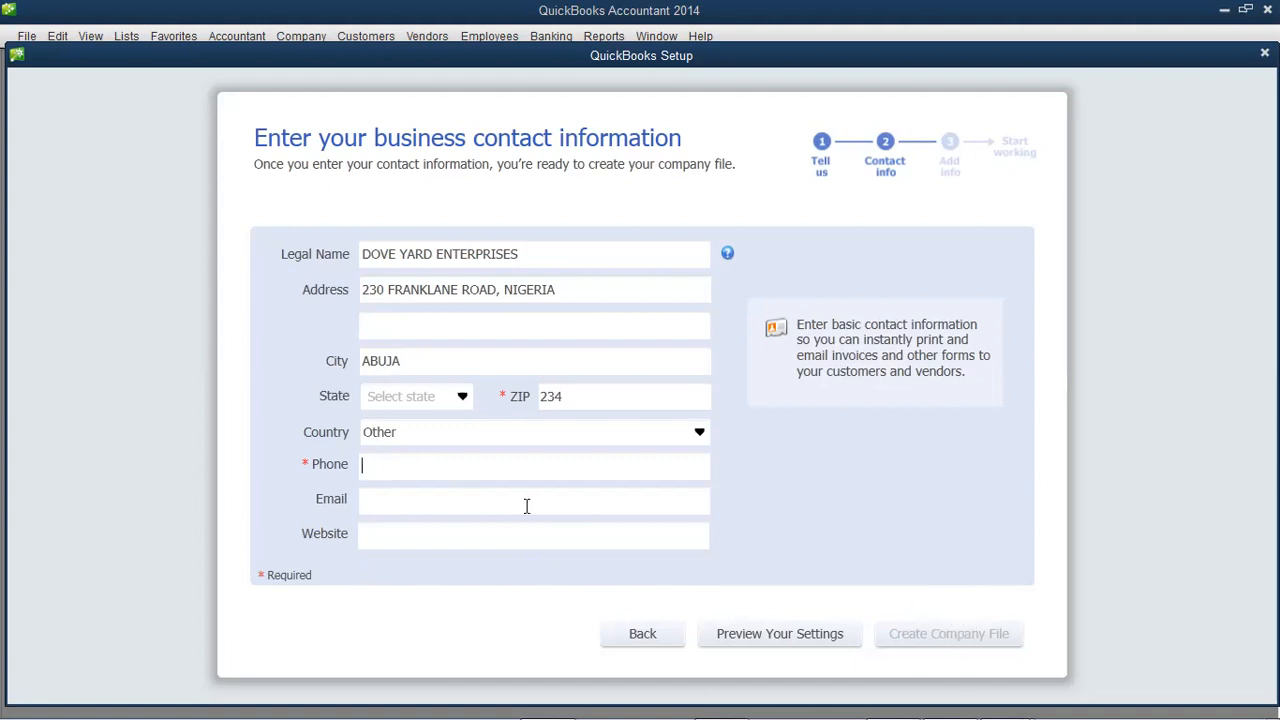
left_click(472, 511)
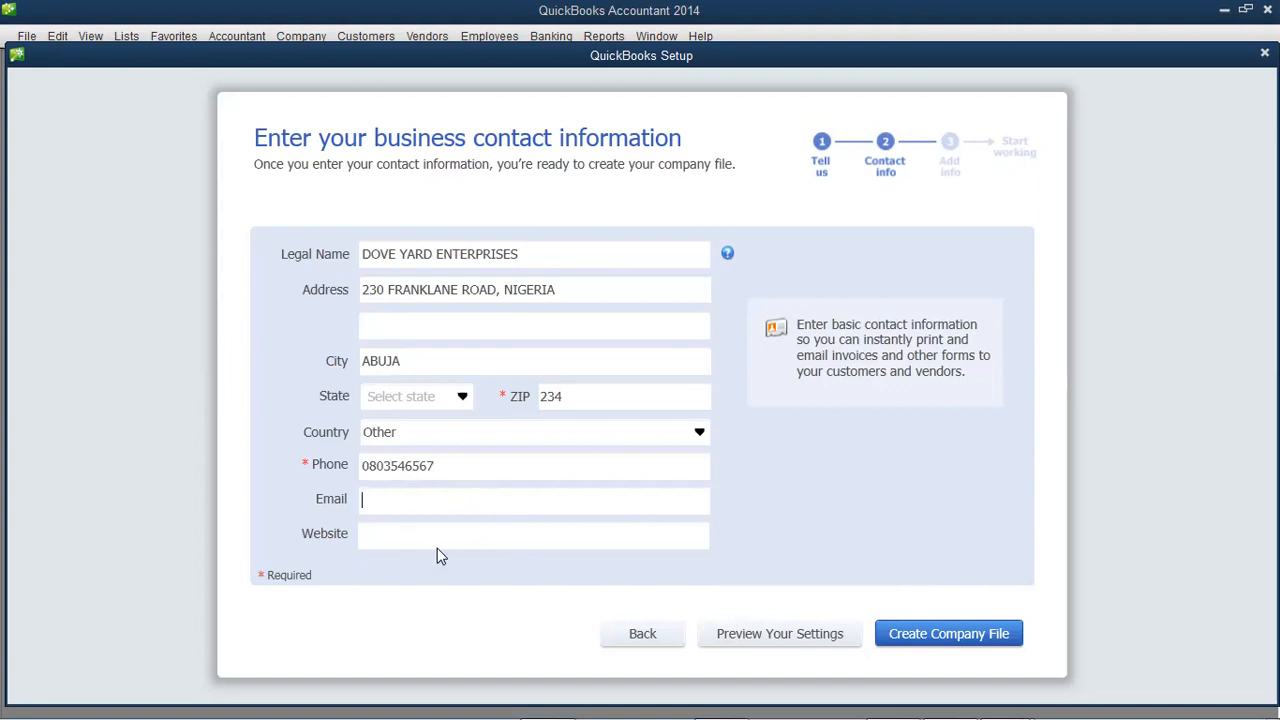
- Create the DOVE YARD ENTERPRISES company file, dismissing the DLL entry point and script errors
left_click(930, 638)
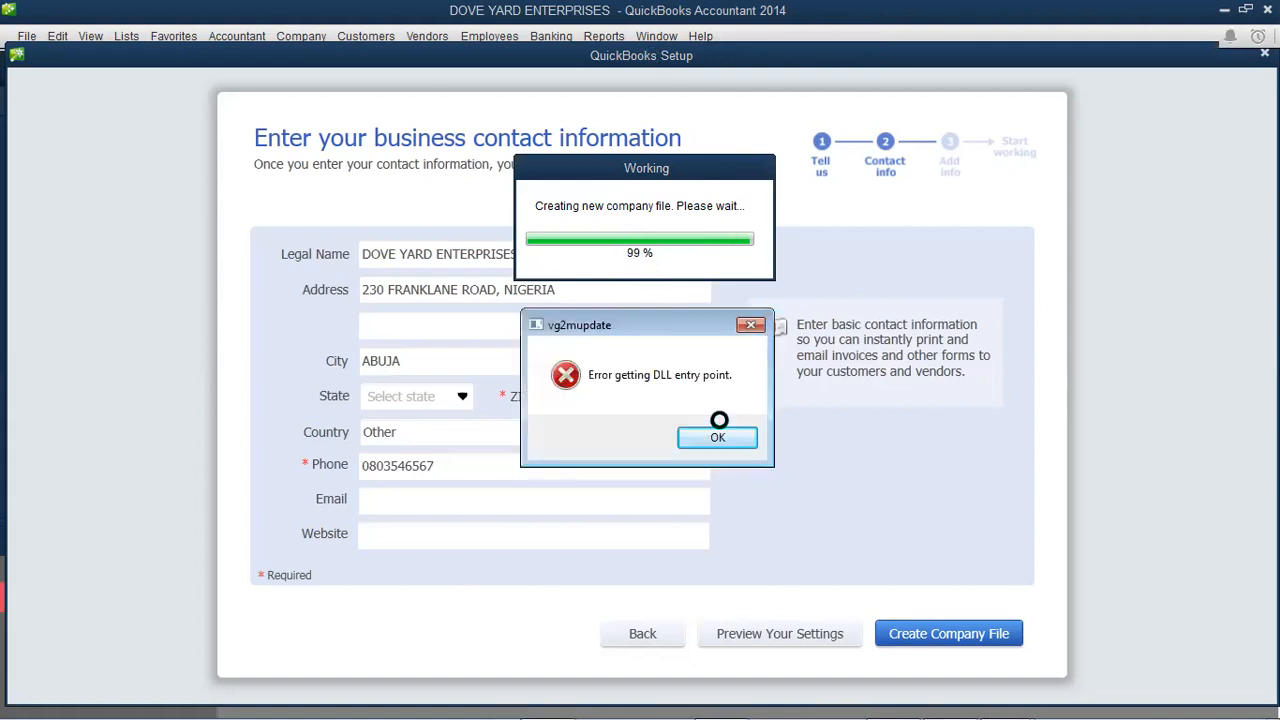
left_click(750, 324)
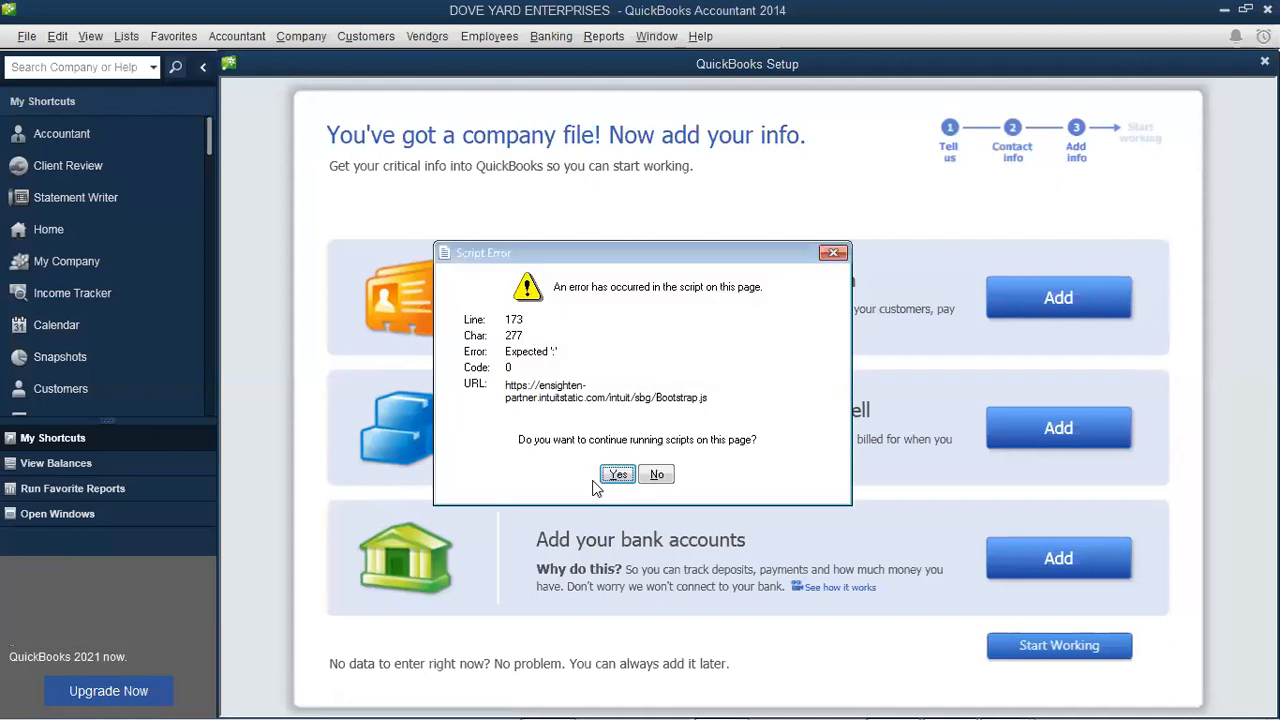
left_click(617, 476)
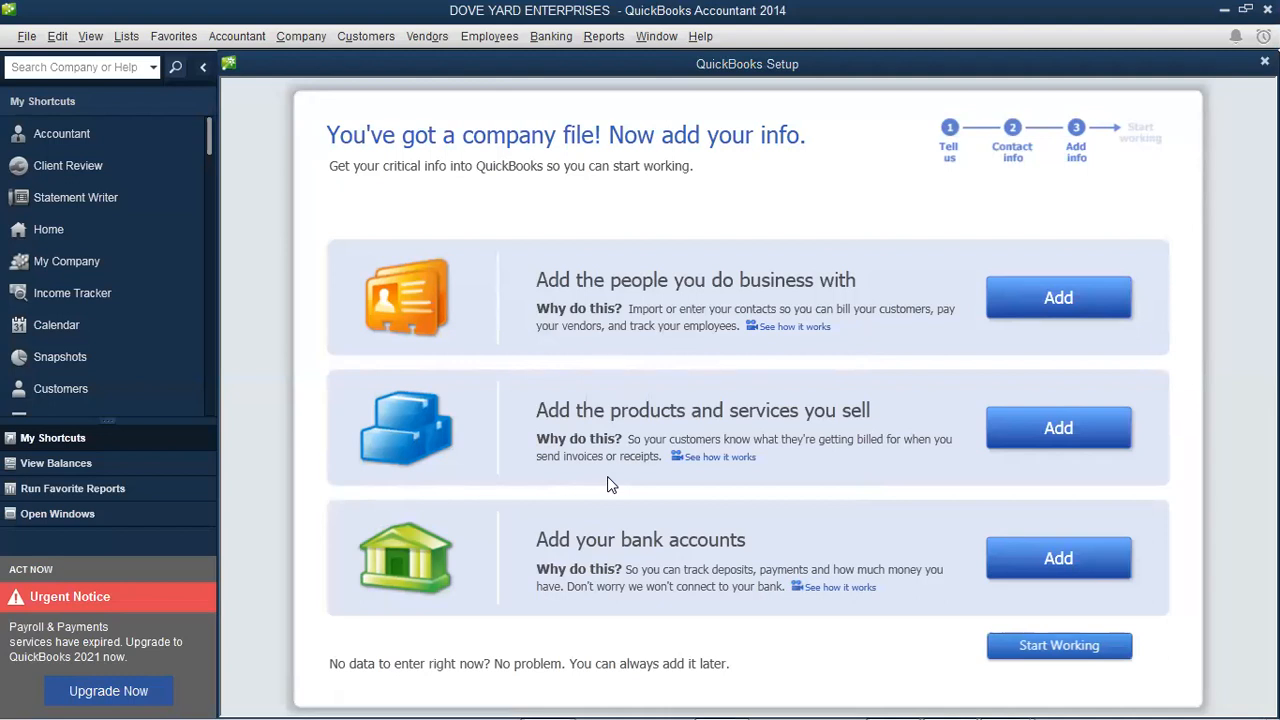
- Start working in the new file, dismiss the script error, and close the Accountant Center and Quick Start Center
left_click(1040, 651)
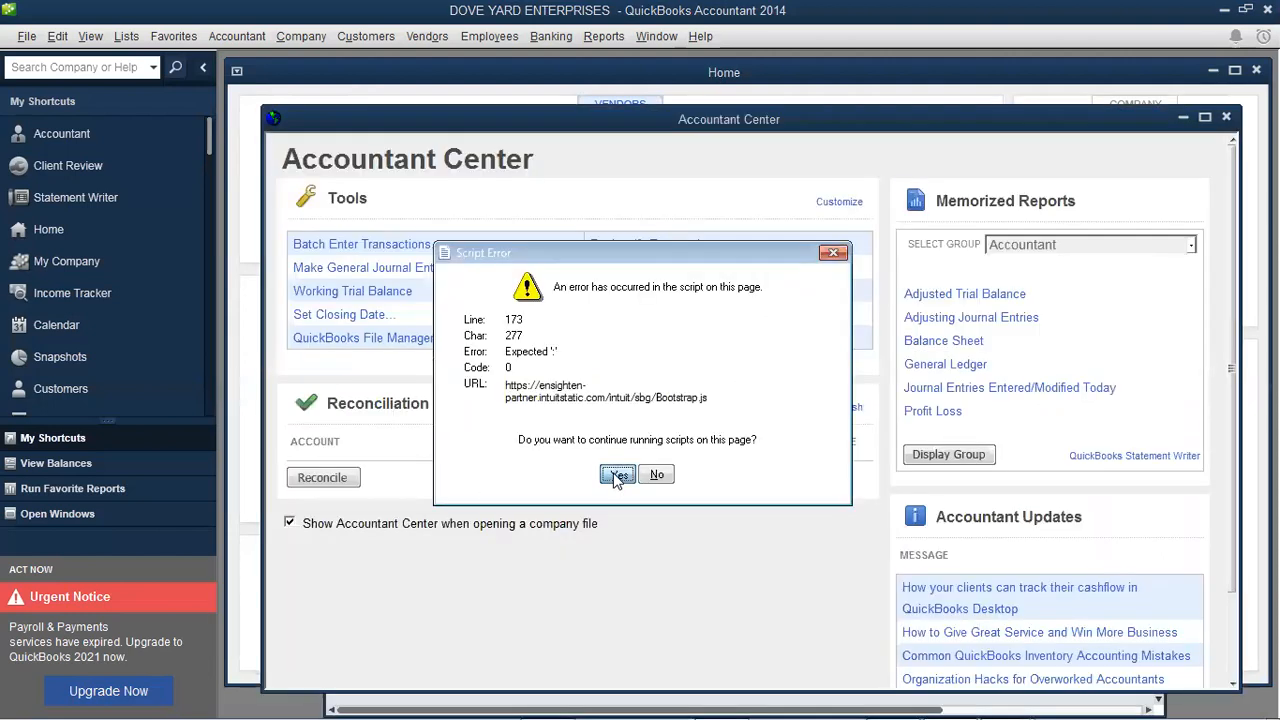
left_click(617, 476)
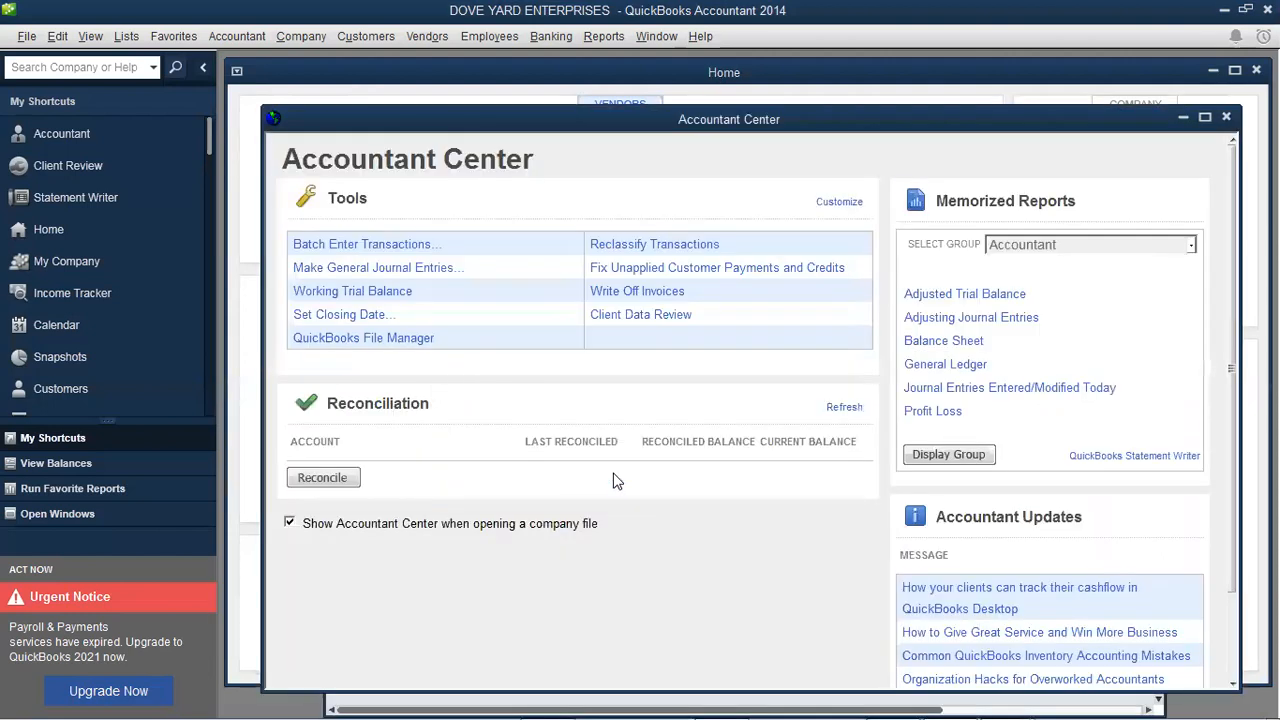
left_click(1227, 119)
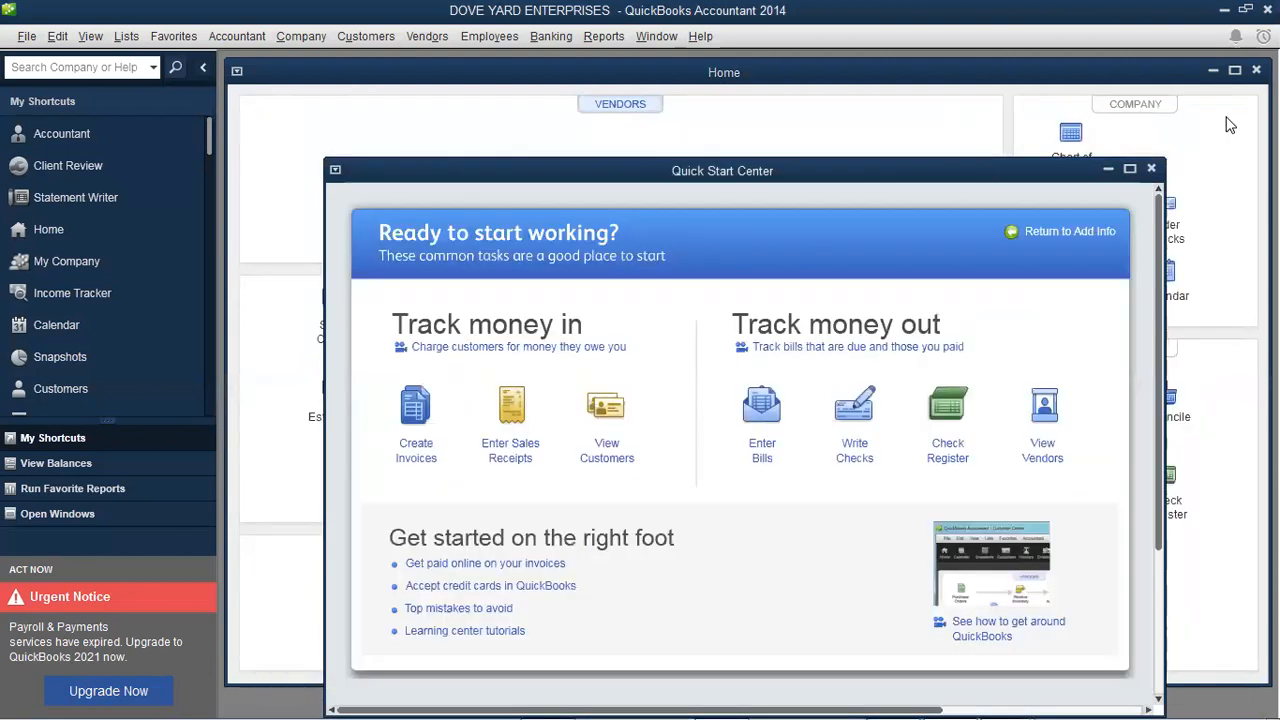
left_click(1152, 170)
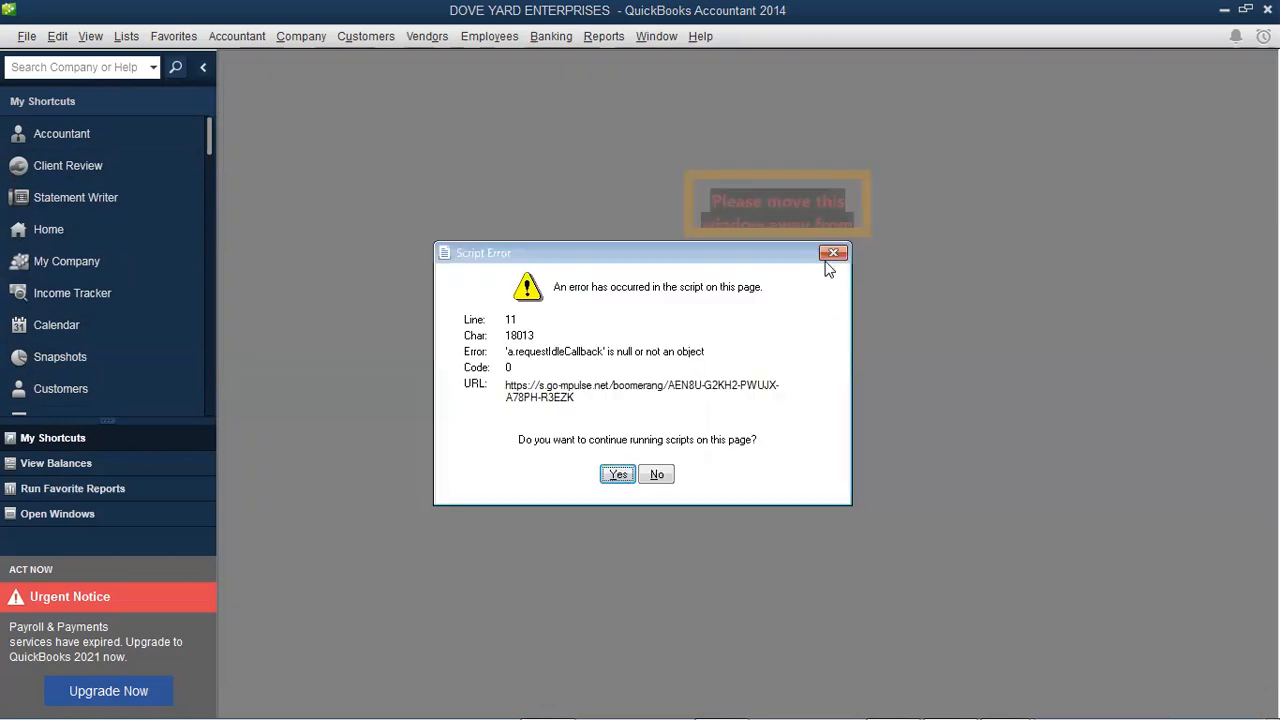
- Dismiss the script errors and switch to the DOVE YARD ENTERPRISES Home page
left_click(620, 475)
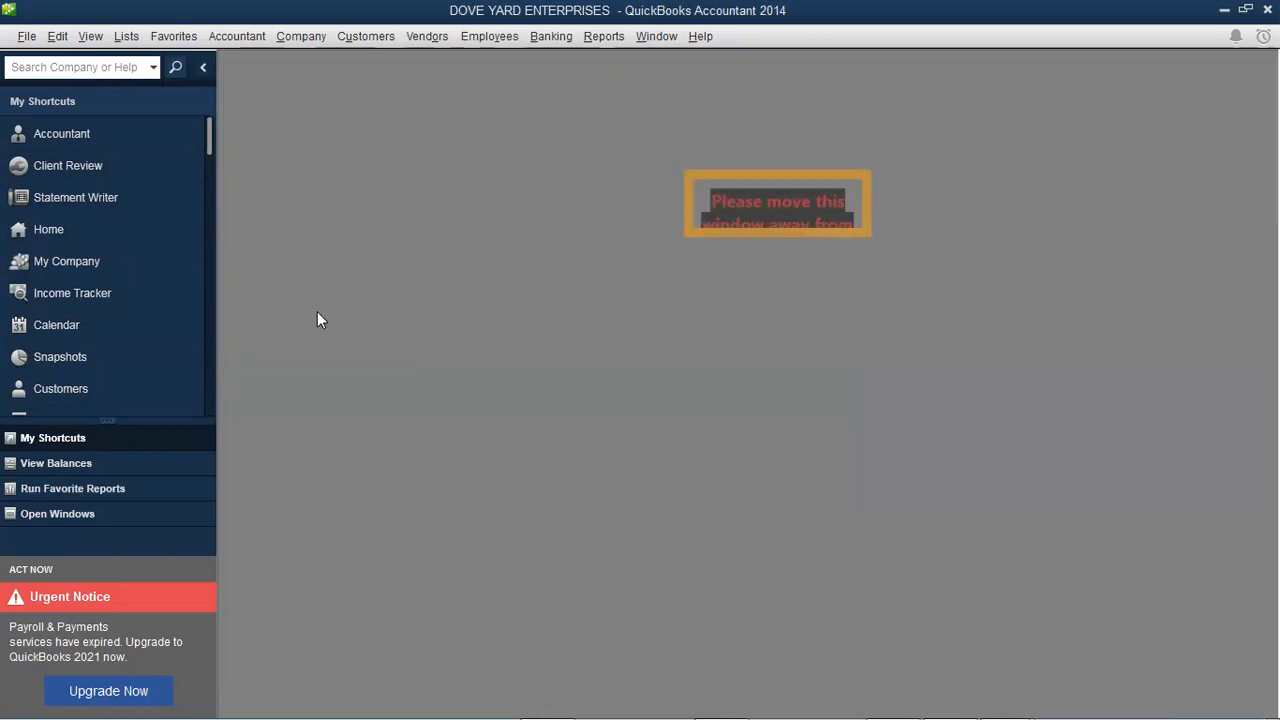
left_click(64, 236)
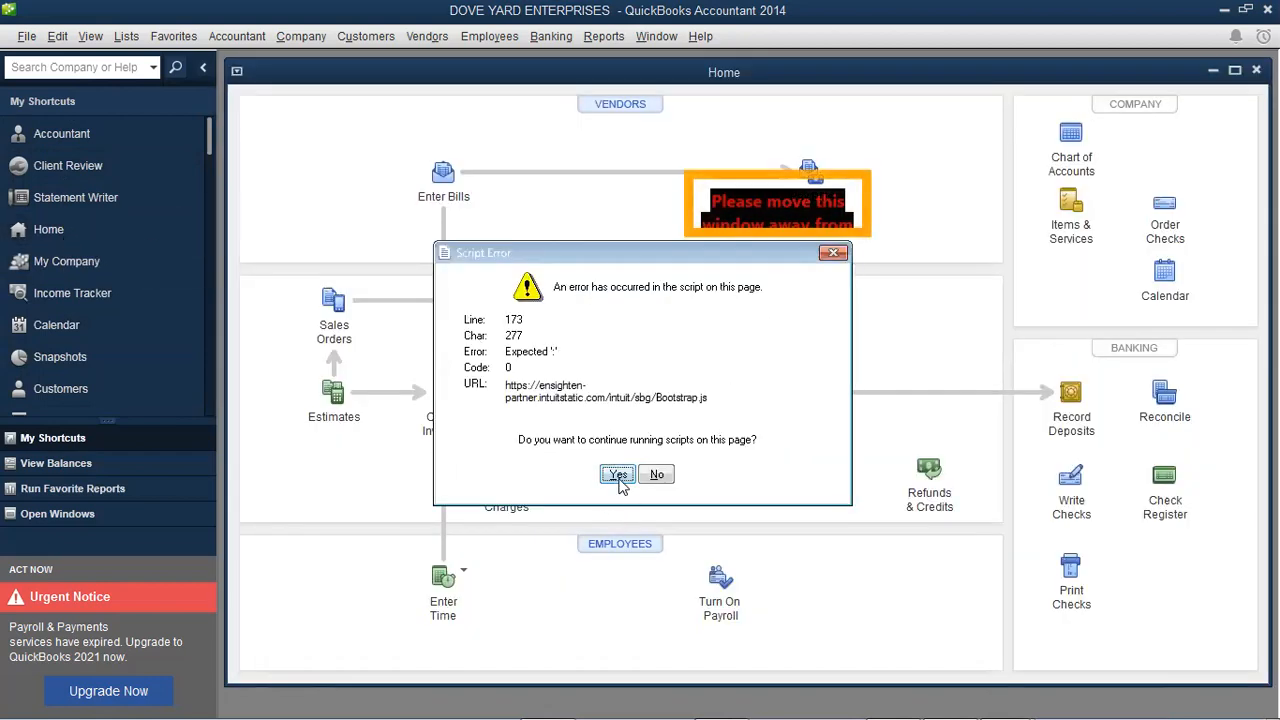
left_click(619, 477)
left_click(619, 477)
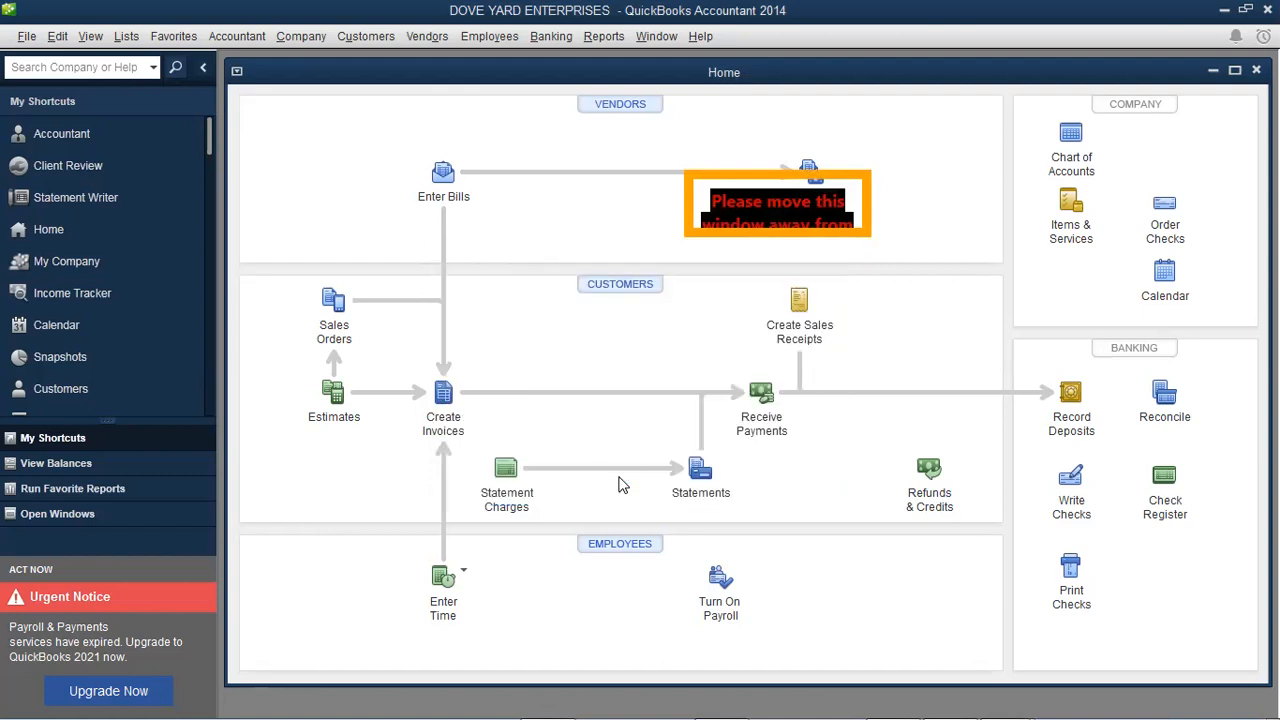
- Open Edit > Preferences on Accounting, viewing both the Company Preferences and My Preferences tabs
left_click(58, 37)
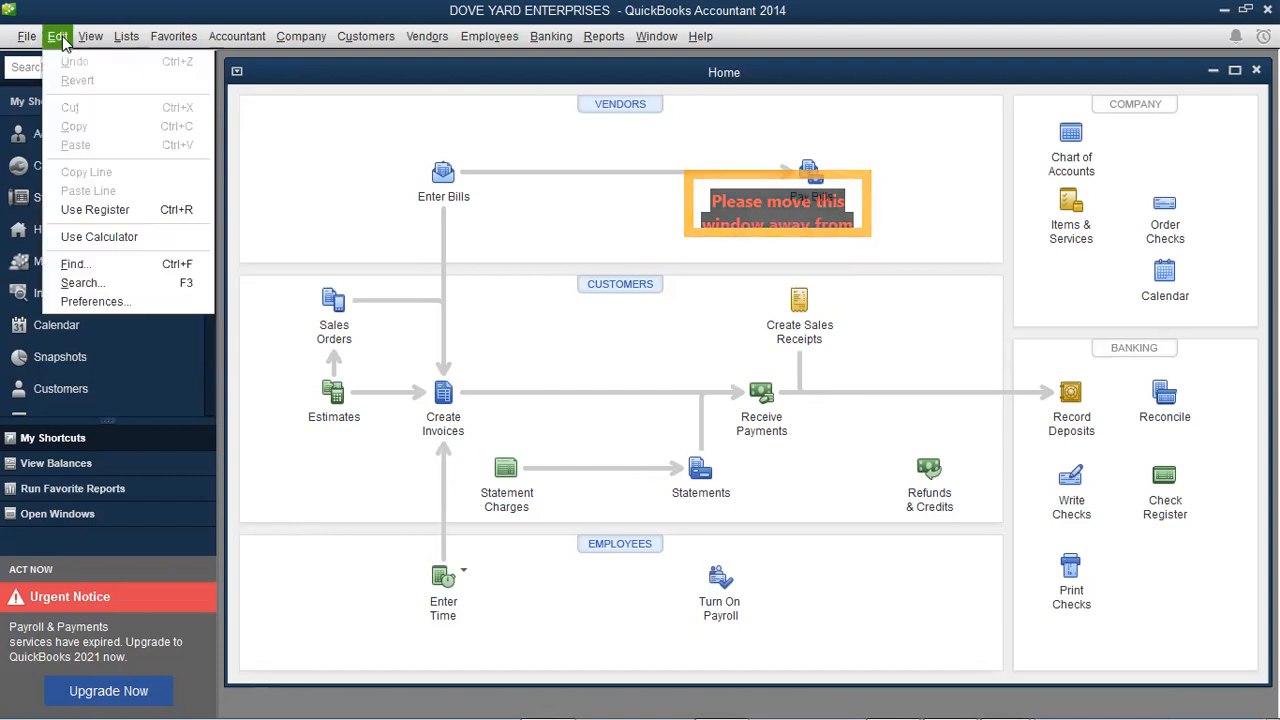
left_click(103, 306)
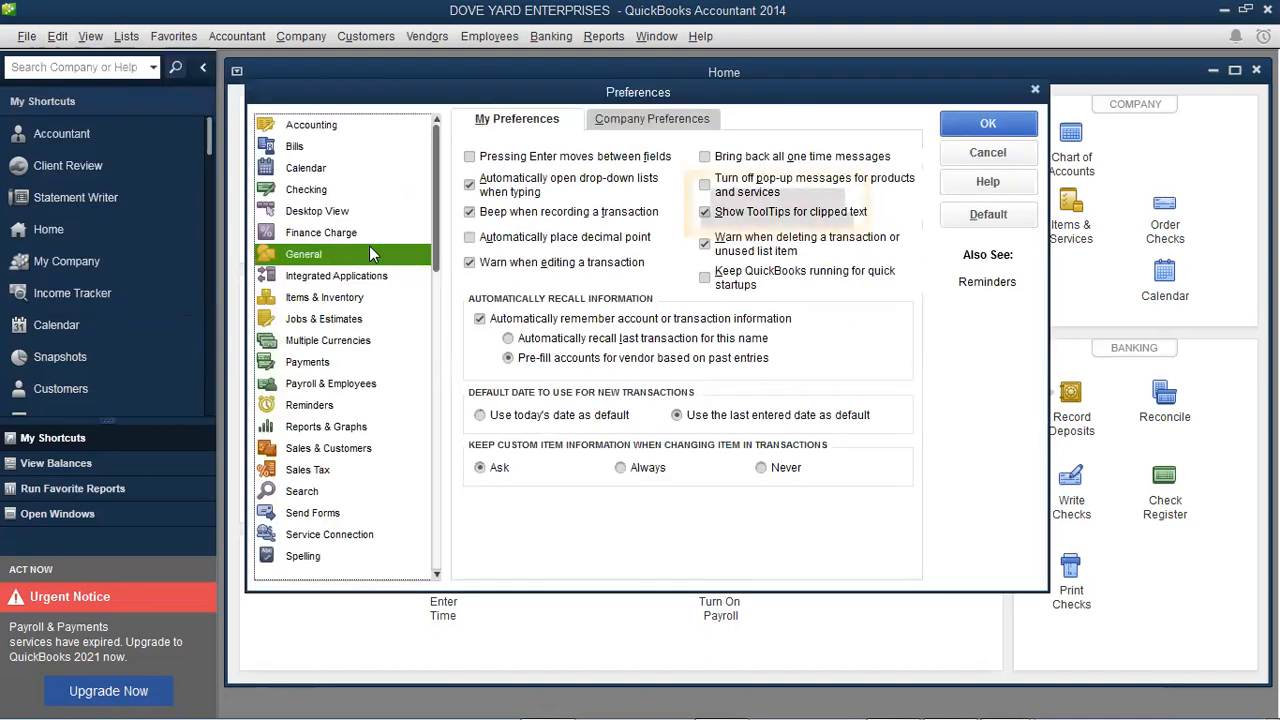
left_click(335, 134)
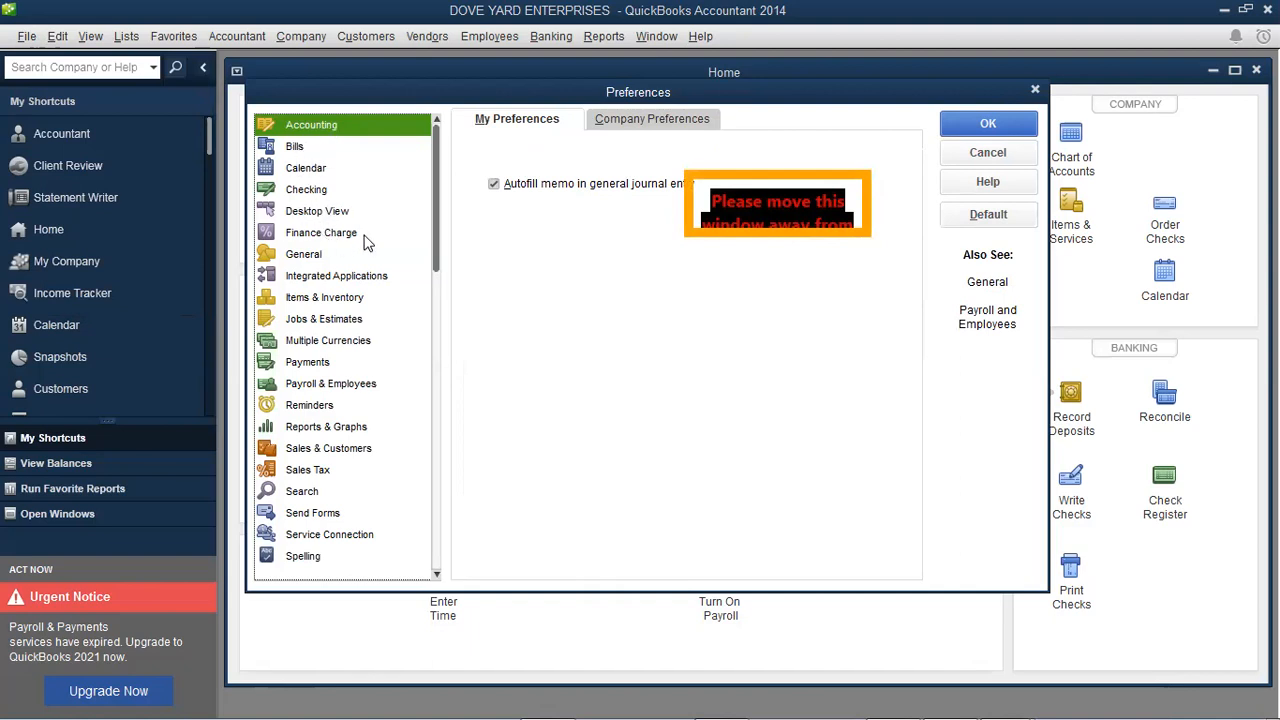
left_click(640, 122)
left_click(549, 121)
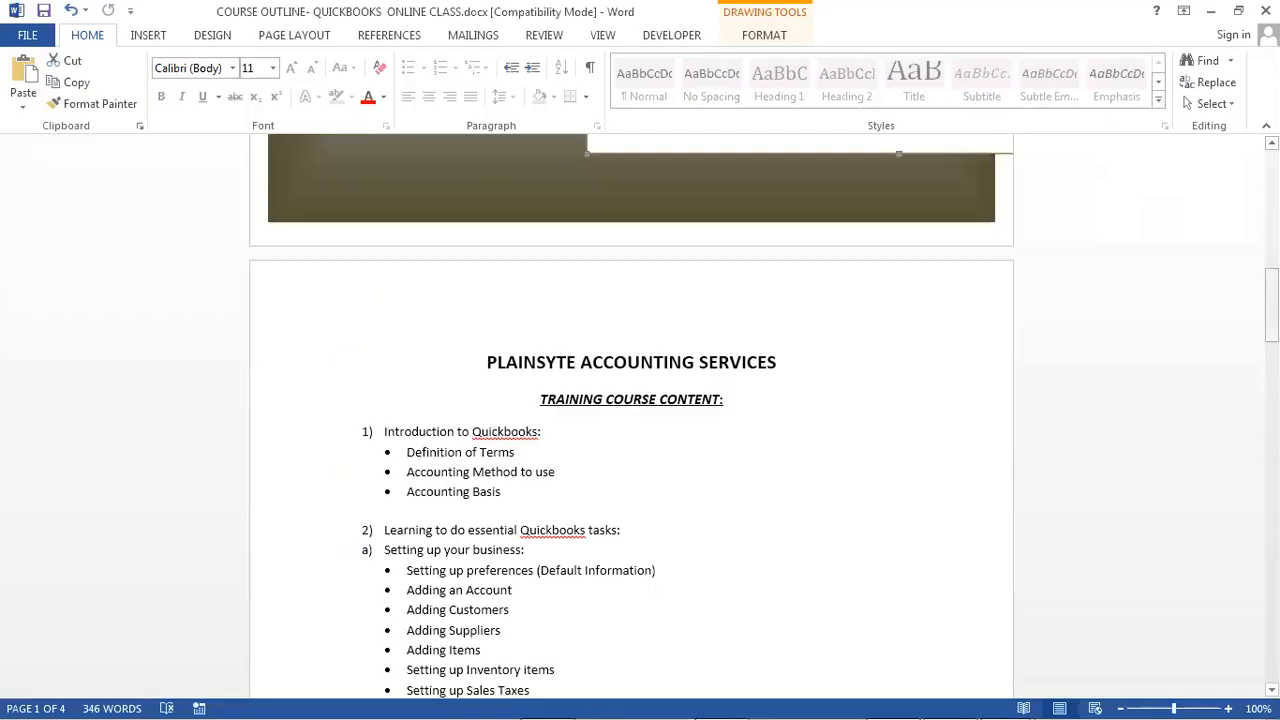
left_click_drag(1272, 312, 1270, 192)
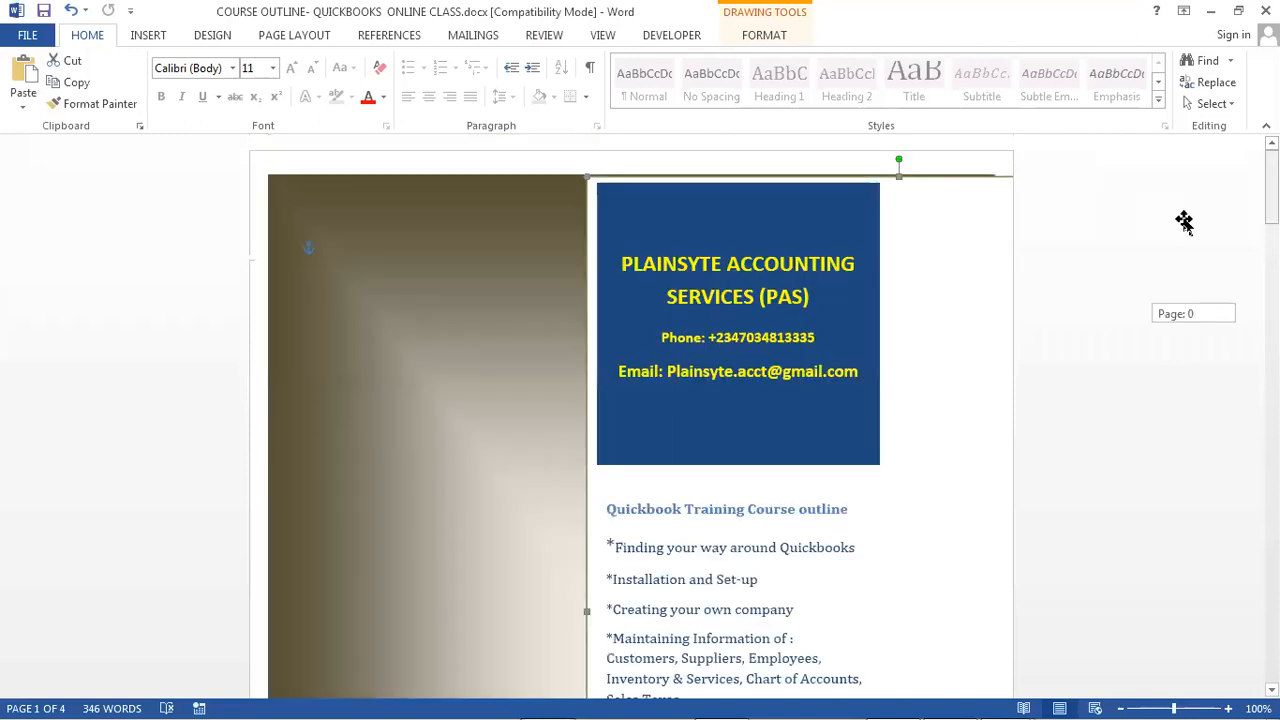
left_click(859, 372)
key("Return")
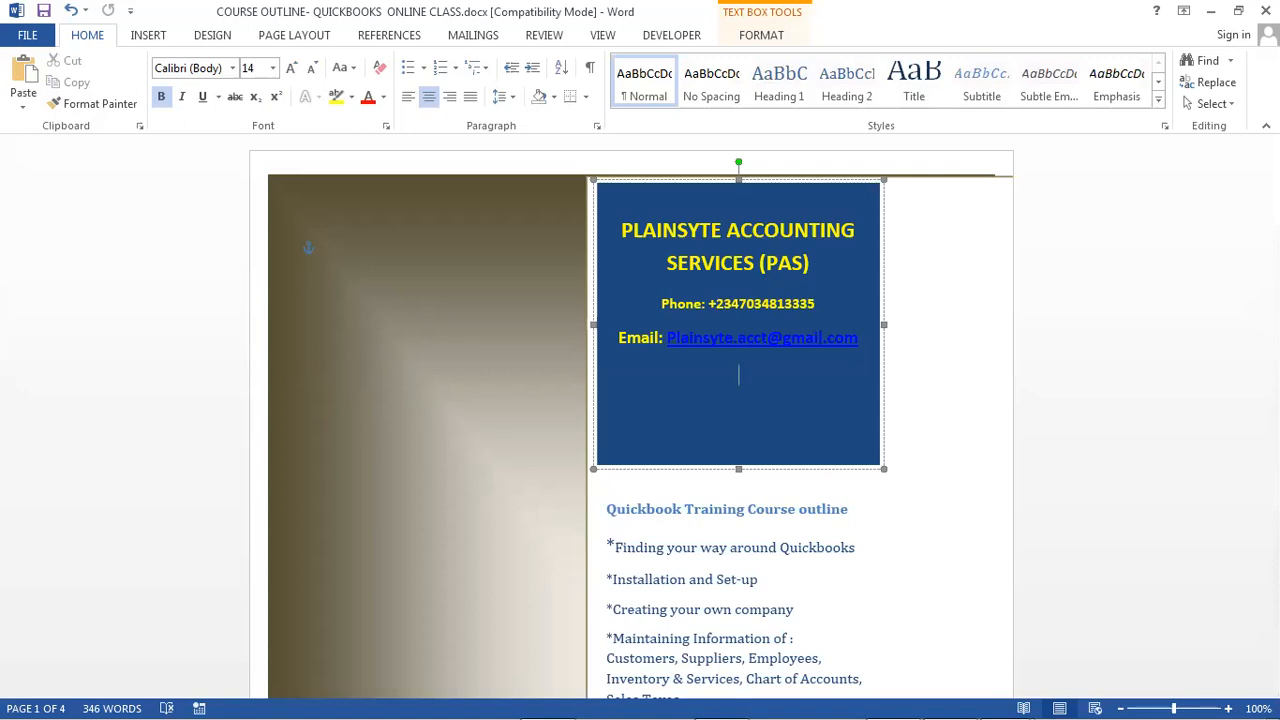
type("www.plainsyteaccounting.com")
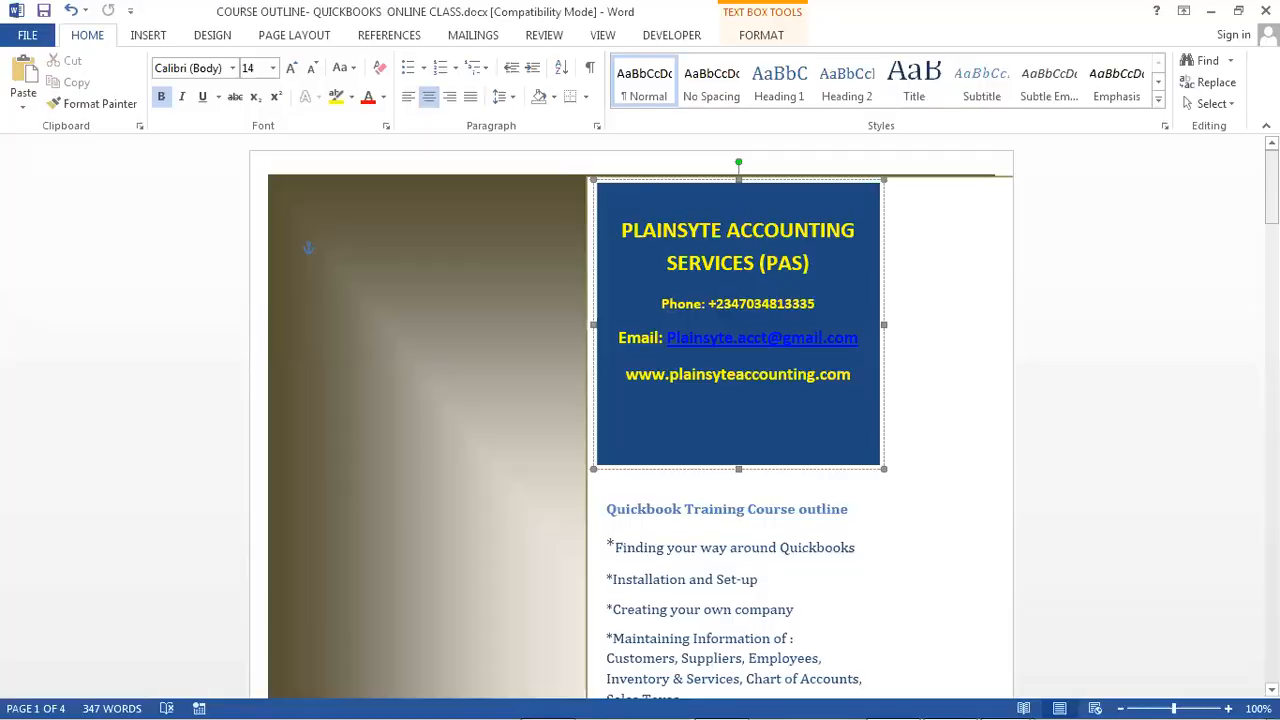
- Select the 'Setting up your business:' heading through 'Setting up Sales Taxes' on the content page
scroll(743, 491, "down", 15)
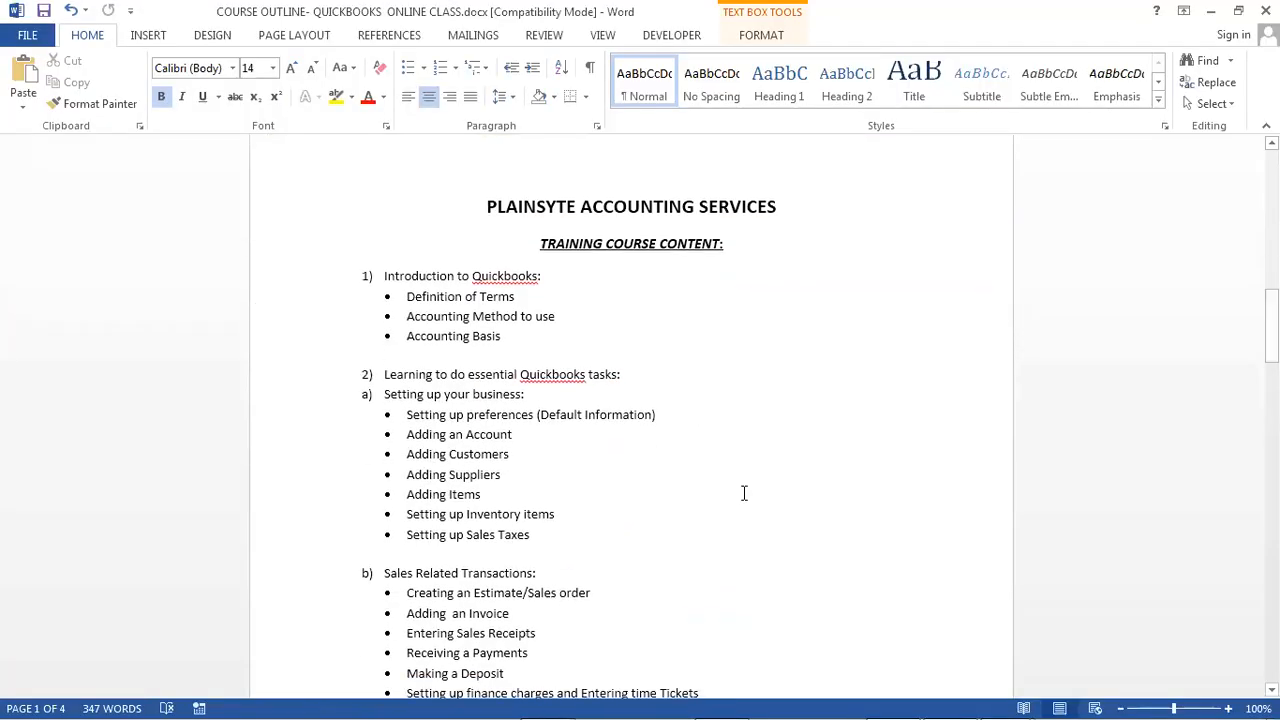
left_click_drag(563, 540, 391, 402)
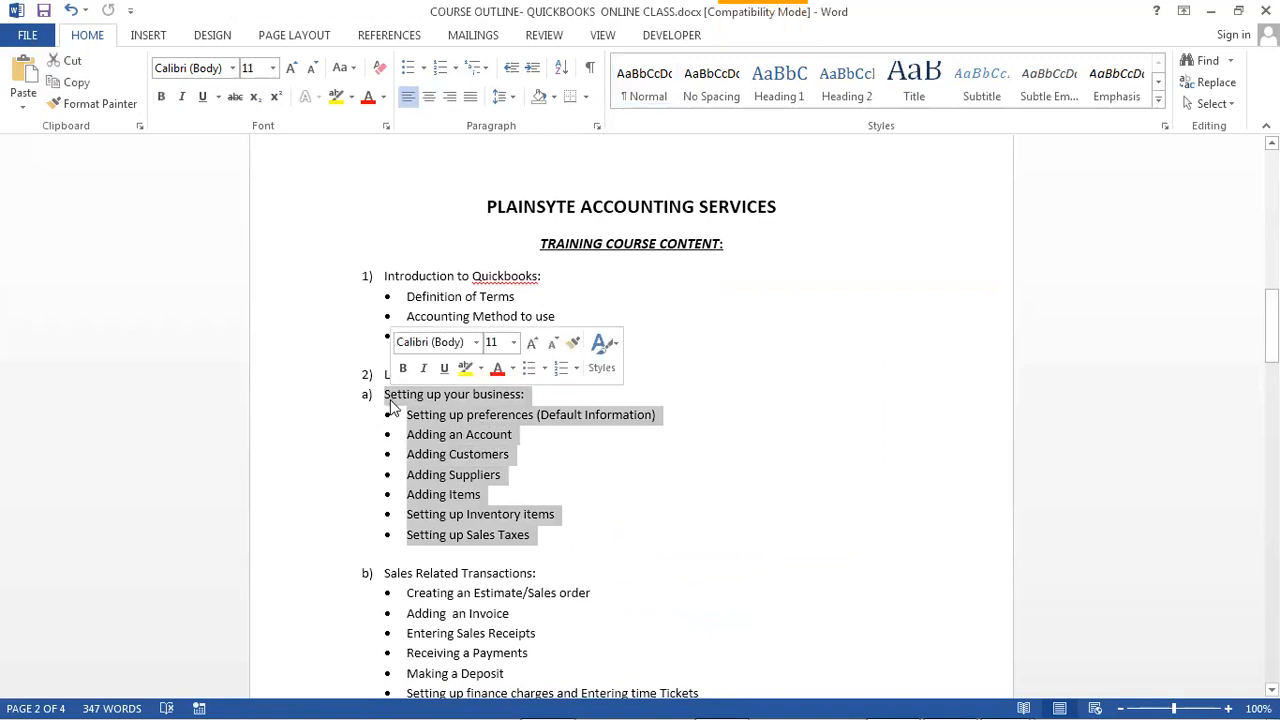